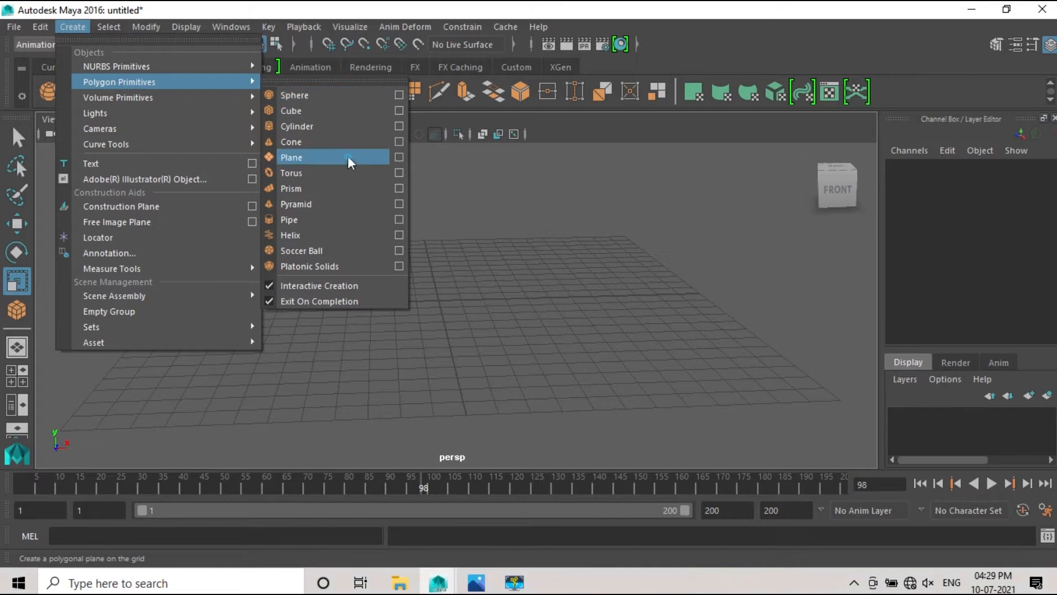
{"action": "mouse_move", "coordinate": [220, 99]}
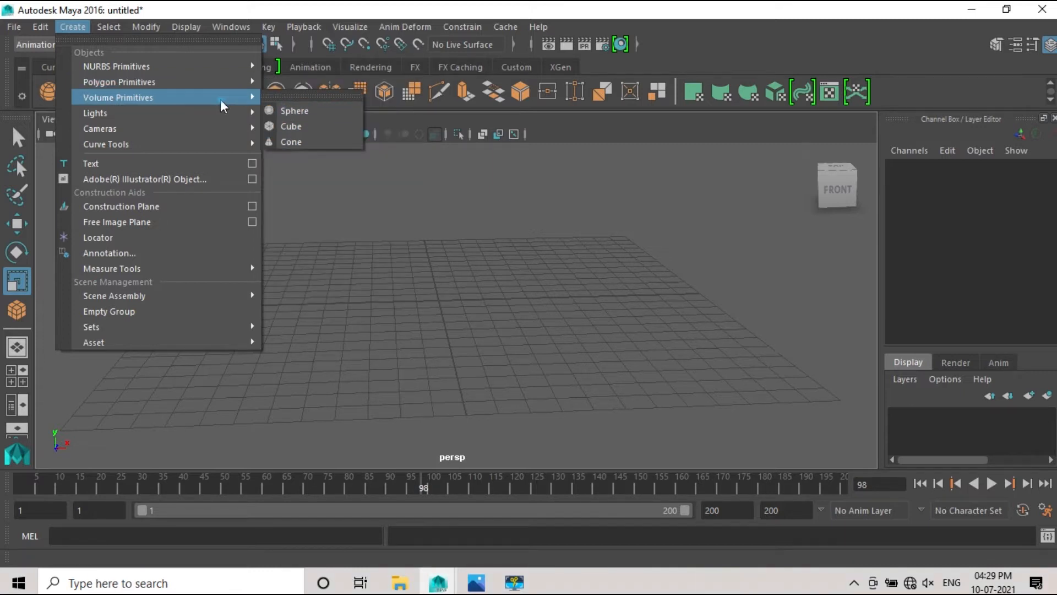
{"action": "mouse_move", "coordinate": [144, 130]}
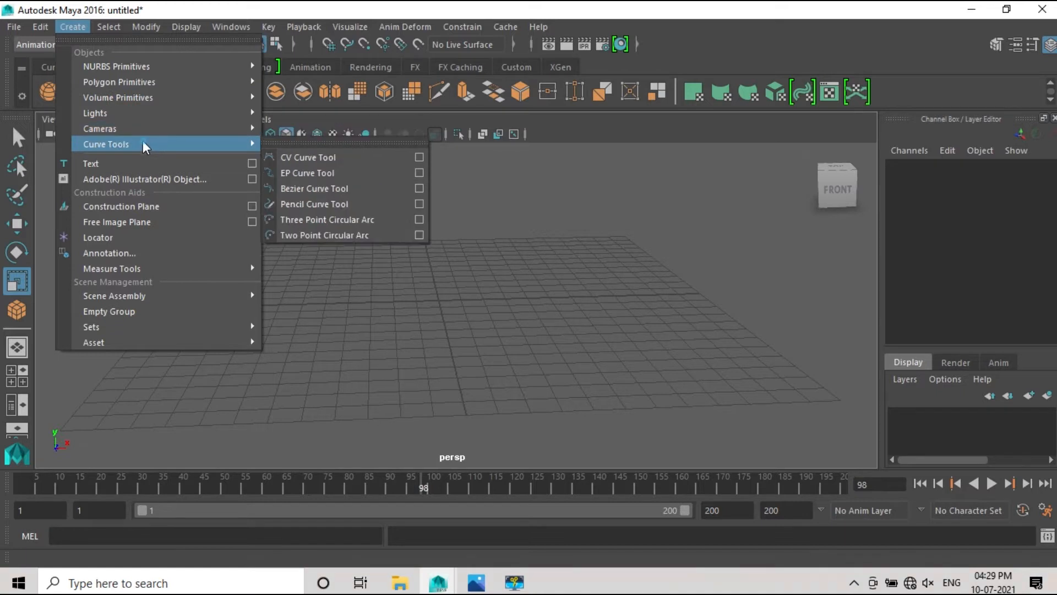
{"action": "left_click", "coordinate": [182, 5]}
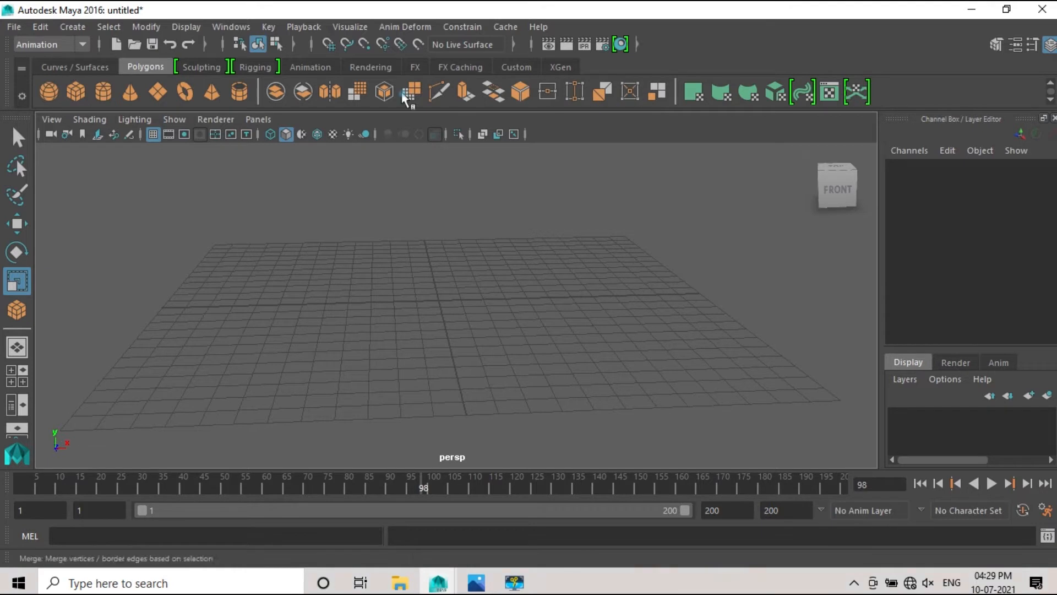
{"action": "left_click", "coordinate": [85, 68]}
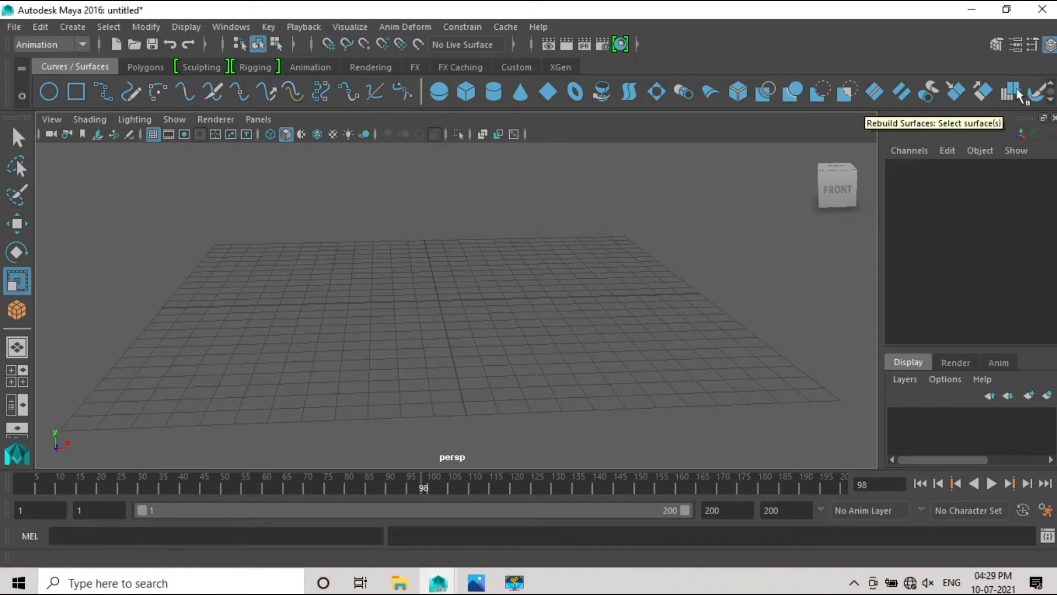
Create a large polygon sphere near the back-left corner of the grid, centred at about X -8, Z -7
{"action": "left_click", "coordinate": [146, 67]}
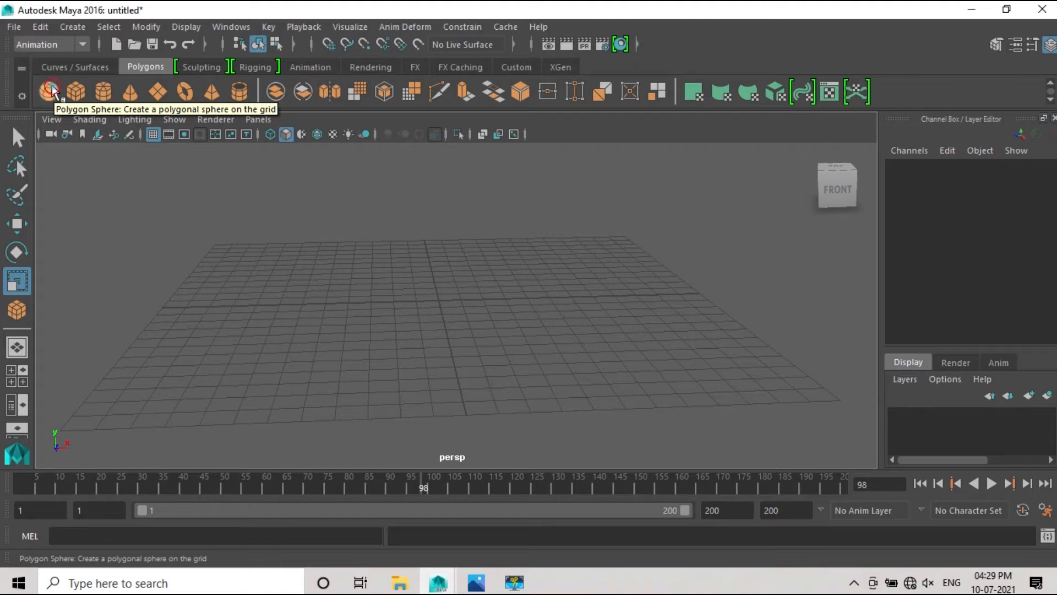
{"action": "left_click", "coordinate": [50, 91]}
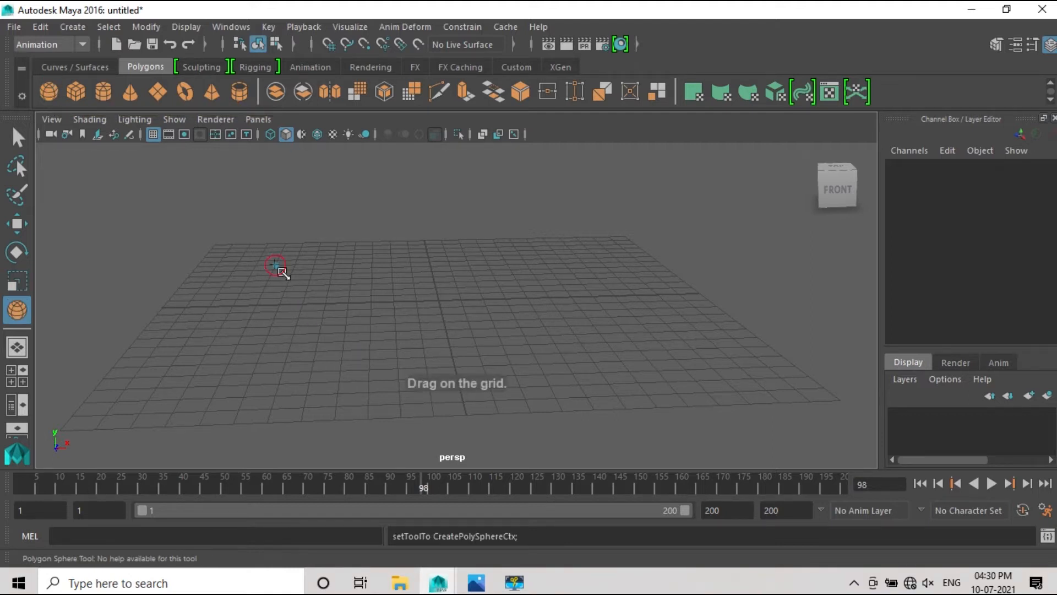
{"action": "left_click", "coordinate": [276, 266]}
{"action": "left_click_drag", "start_coordinate": [282, 272], "coordinate": [335, 297]}
{"action": "key", "text": "r"}
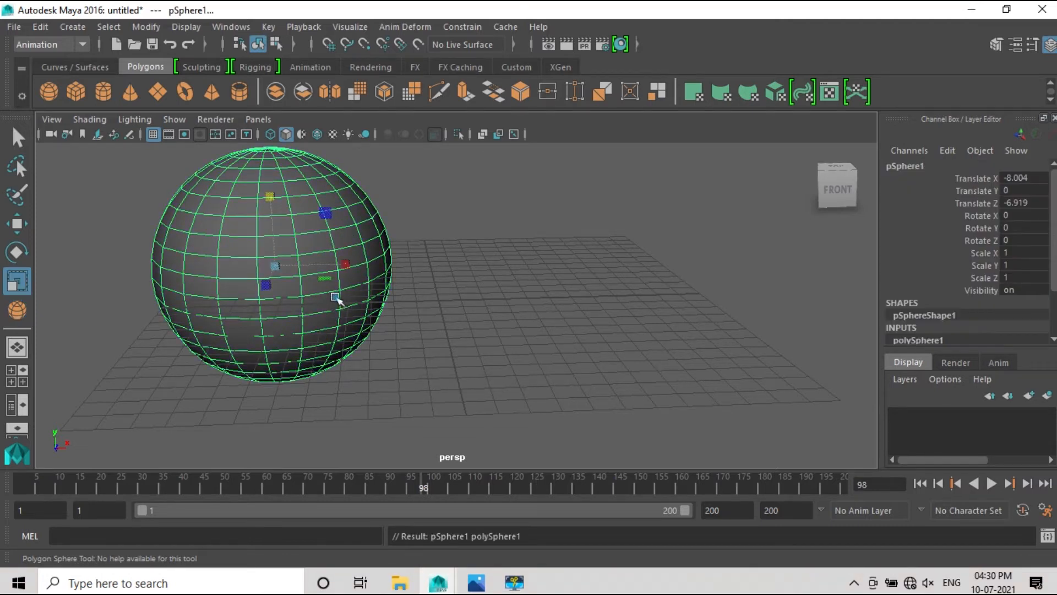
{"action": "scroll", "coordinate": [337, 297], "scroll_direction": "down", "scroll_amount": 4}
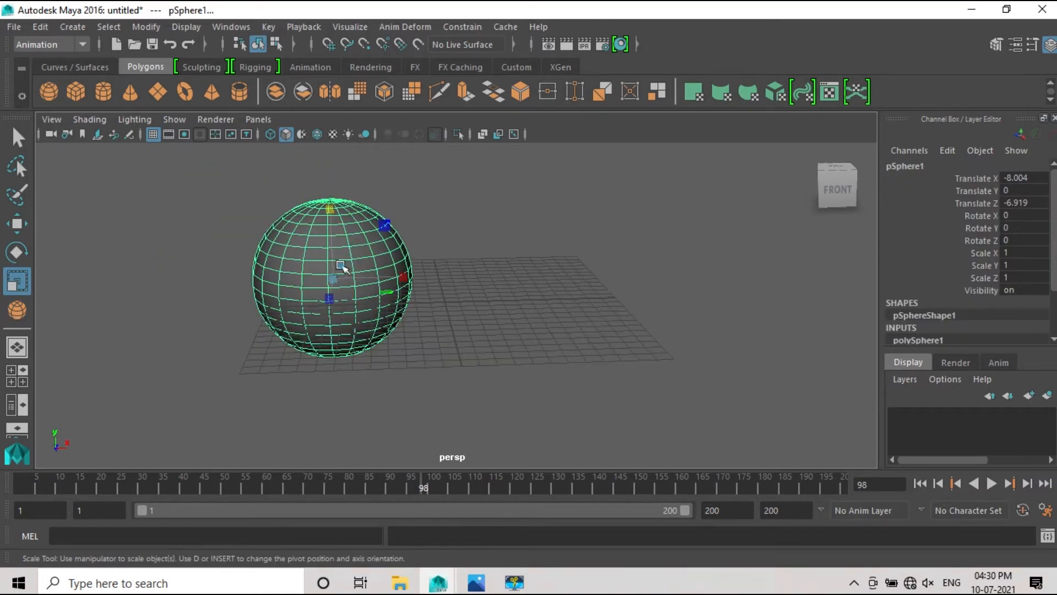
{"action": "left_click", "coordinate": [465, 212]}
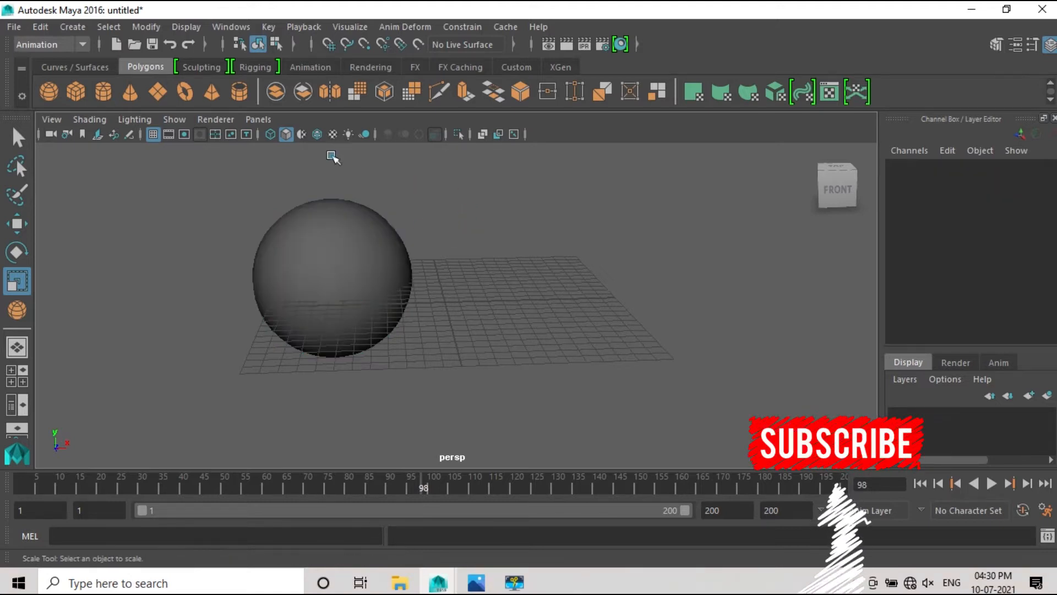
Create a tall polygon cube over the back-right part of the grid, beside the sphere
{"action": "left_click", "coordinate": [76, 91]}
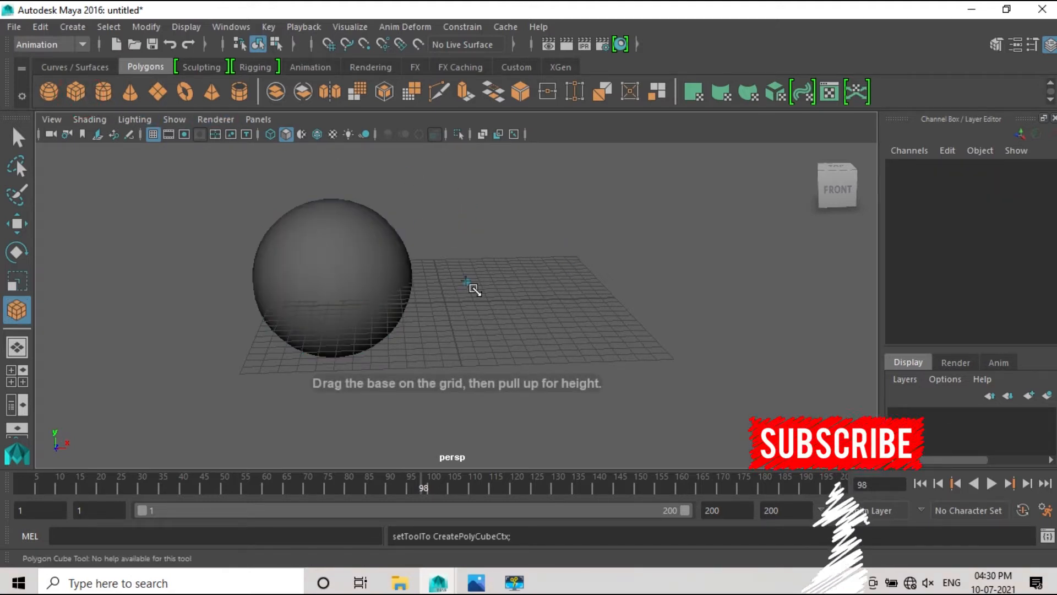
{"action": "left_click_drag", "start_coordinate": [439, 258], "coordinate": [621, 305]}
{"action": "left_click_drag", "start_coordinate": [577, 270], "coordinate": [590, 179]}
{"action": "left_click", "coordinate": [729, 310]}
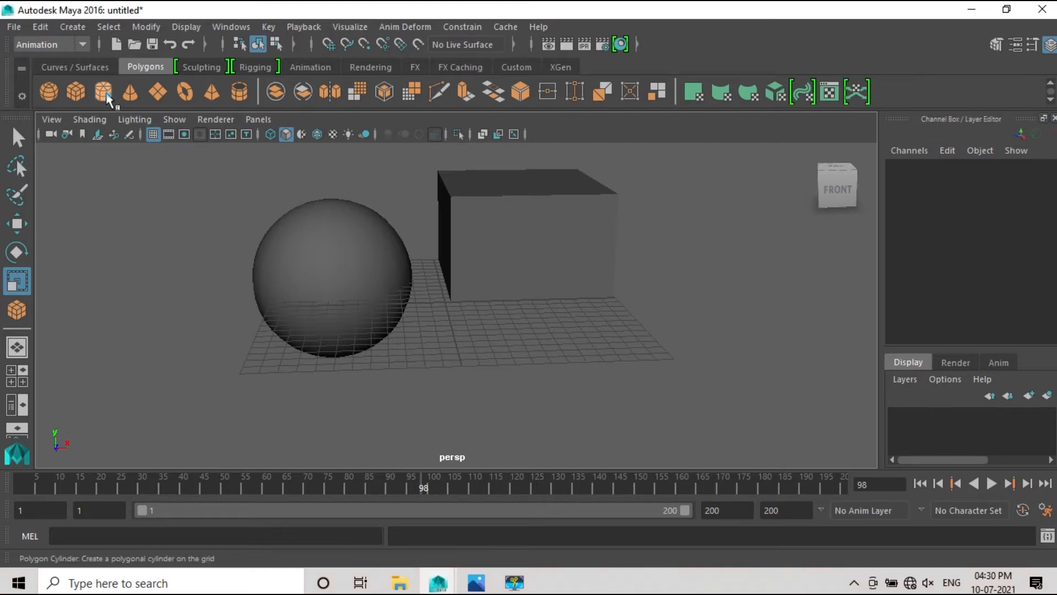
Create a tall polygon cylinder in front of the cube and a polygon cone between the sphere and the cylinder
{"action": "left_click", "coordinate": [104, 91]}
{"action": "left_click_drag", "start_coordinate": [596, 338], "coordinate": [661, 204]}
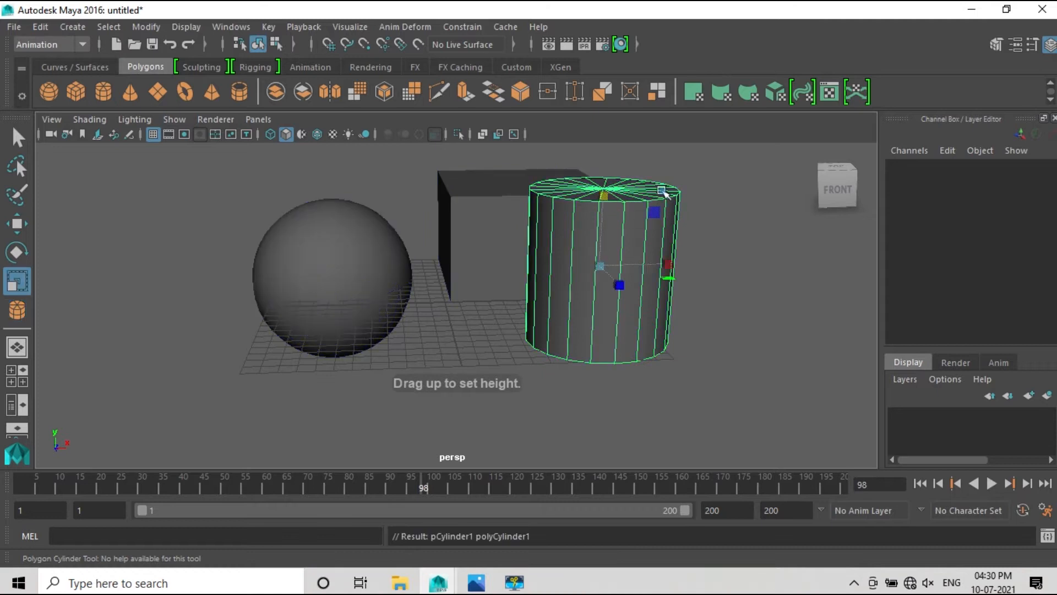
{"action": "left_click", "coordinate": [130, 92]}
{"action": "left_click_drag", "start_coordinate": [436, 363], "coordinate": [498, 383]}
{"action": "left_click_drag", "start_coordinate": [472, 309], "coordinate": [457, 225]}
Create a polygon plane at about X -14, Z 12 and a large polygon torus at about X 11, Z 17
{"action": "left_click", "coordinate": [158, 92]}
{"action": "left_click_drag", "start_coordinate": [127, 342], "coordinate": [284, 429]}
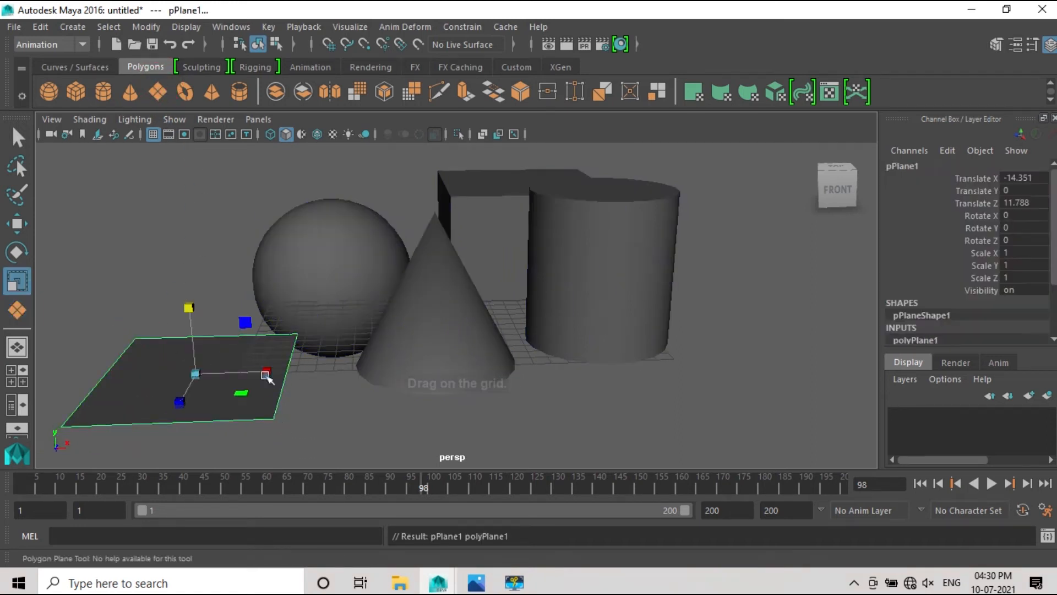
{"action": "left_click", "coordinate": [186, 93]}
{"action": "left_click_drag", "start_coordinate": [692, 404], "coordinate": [748, 334]}
{"action": "key", "text": "r"}
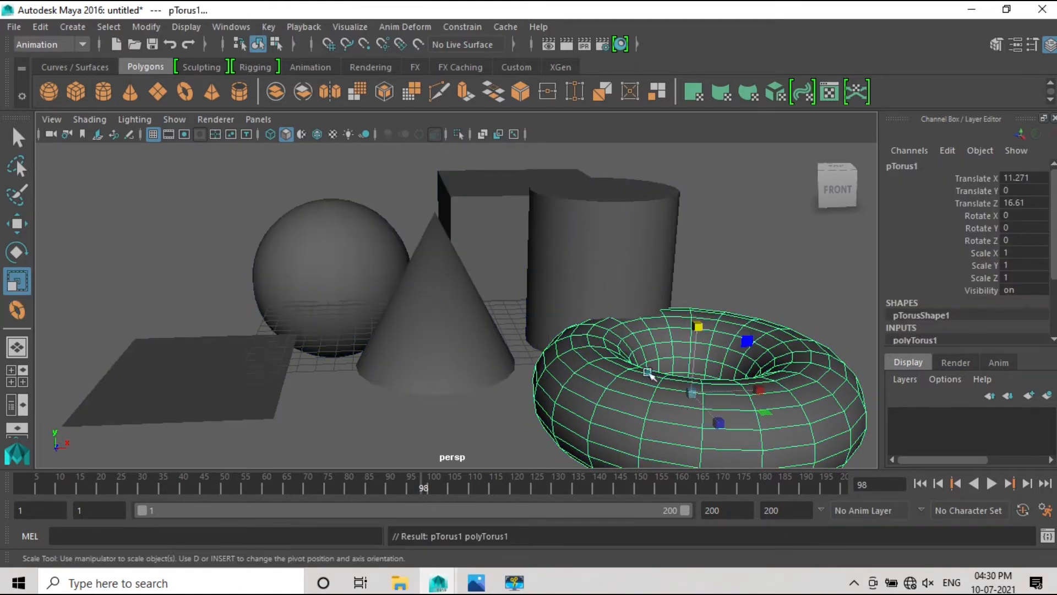
{"action": "scroll", "coordinate": [636, 352], "scroll_direction": "down", "scroll_amount": 2}
{"action": "left_click", "coordinate": [460, 360]}
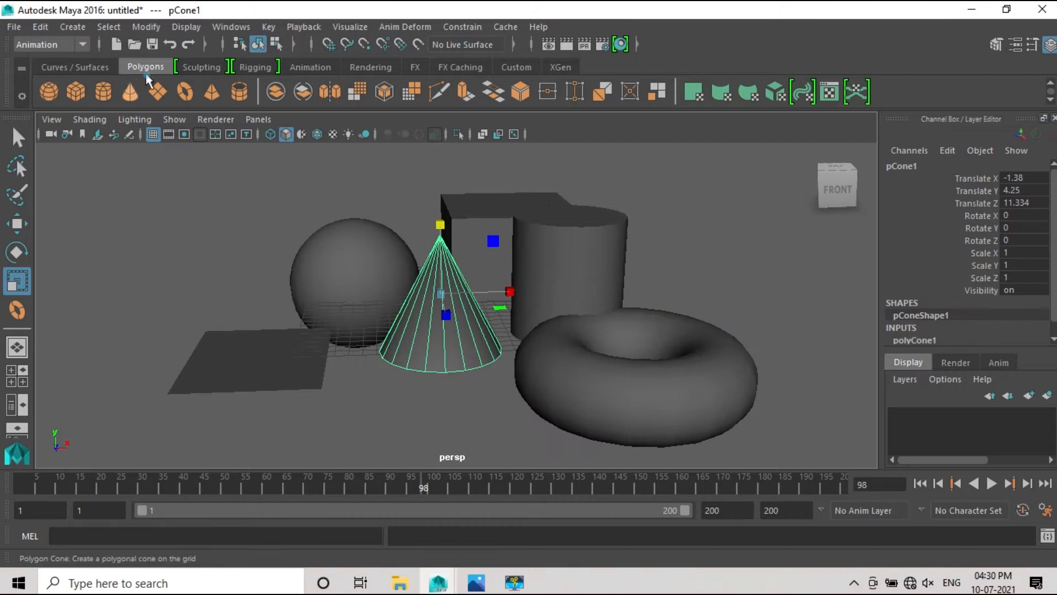
Create a polygon pyramid in front of the cone at about X -7, Z 20
{"action": "left_click", "coordinate": [217, 88]}
{"action": "left_click_drag", "start_coordinate": [369, 410], "coordinate": [444, 415]}
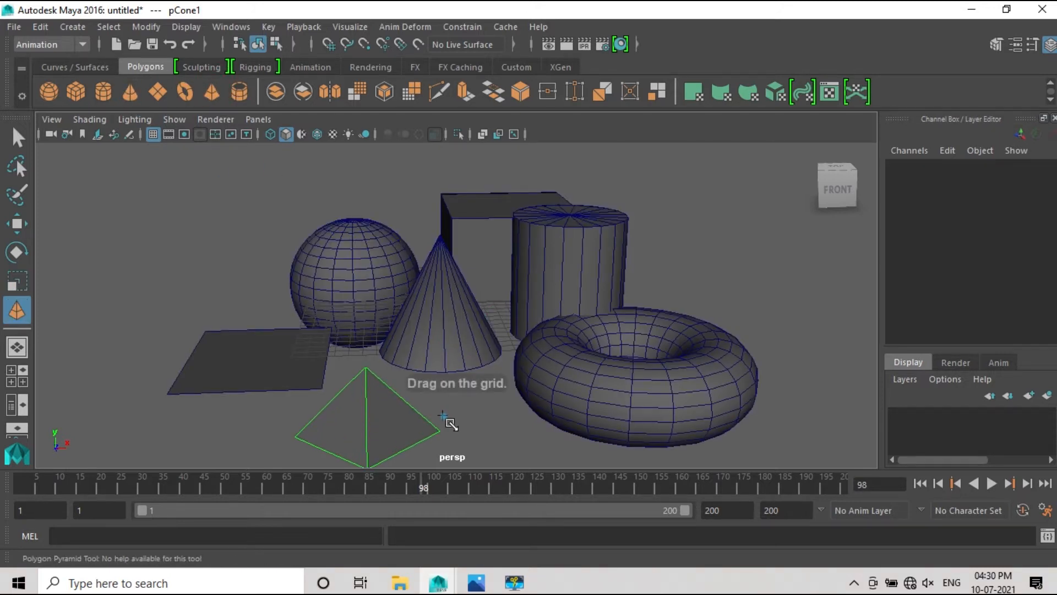
{"action": "left_click_drag", "start_coordinate": [444, 417], "coordinate": [447, 397]}
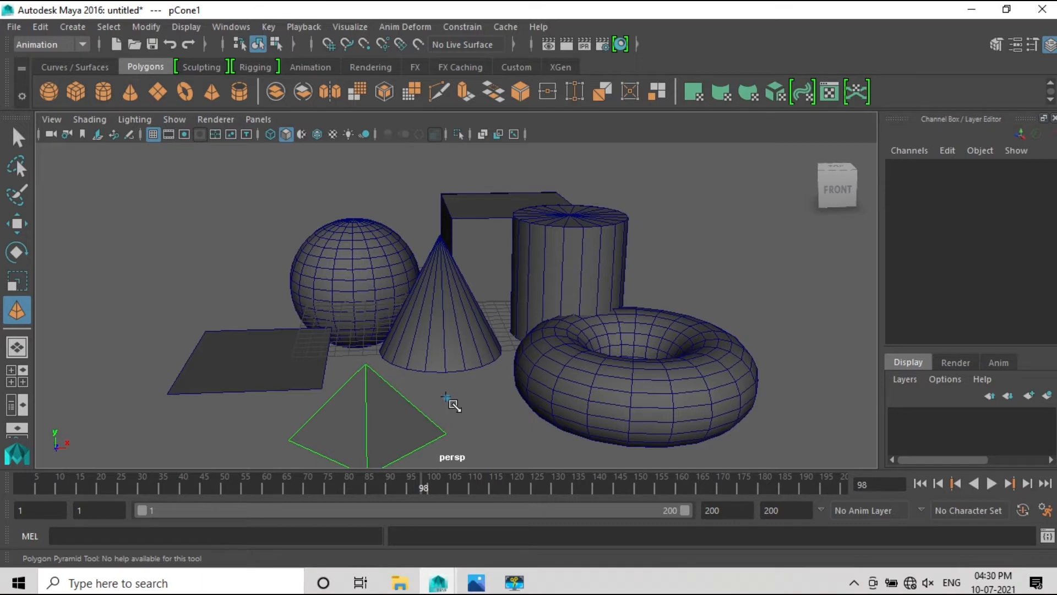
{"action": "left_click_drag", "start_coordinate": [446, 397], "coordinate": [446, 398]}
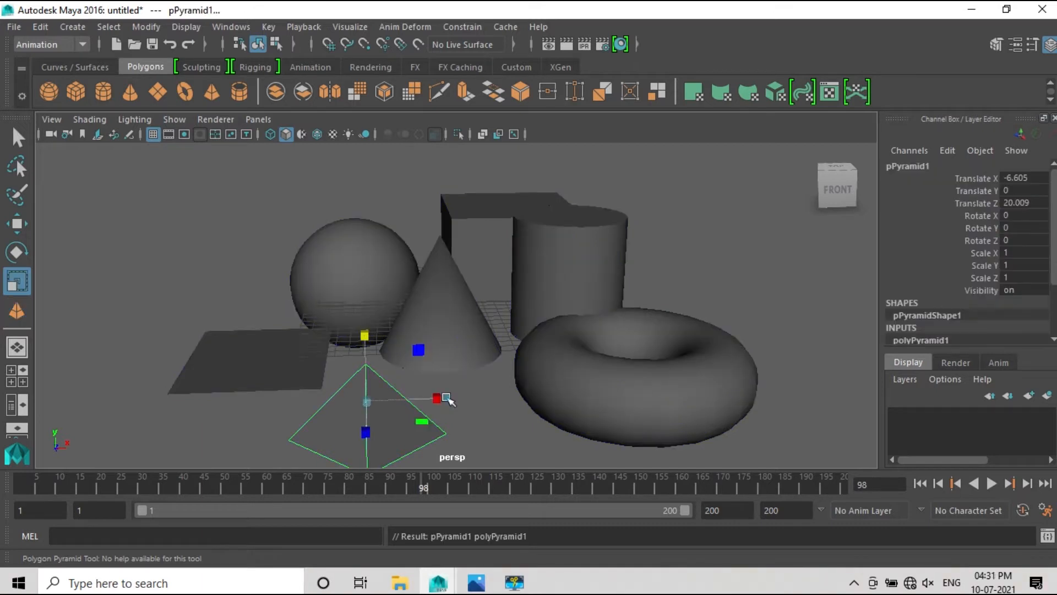
{"action": "left_click", "coordinate": [212, 188]}
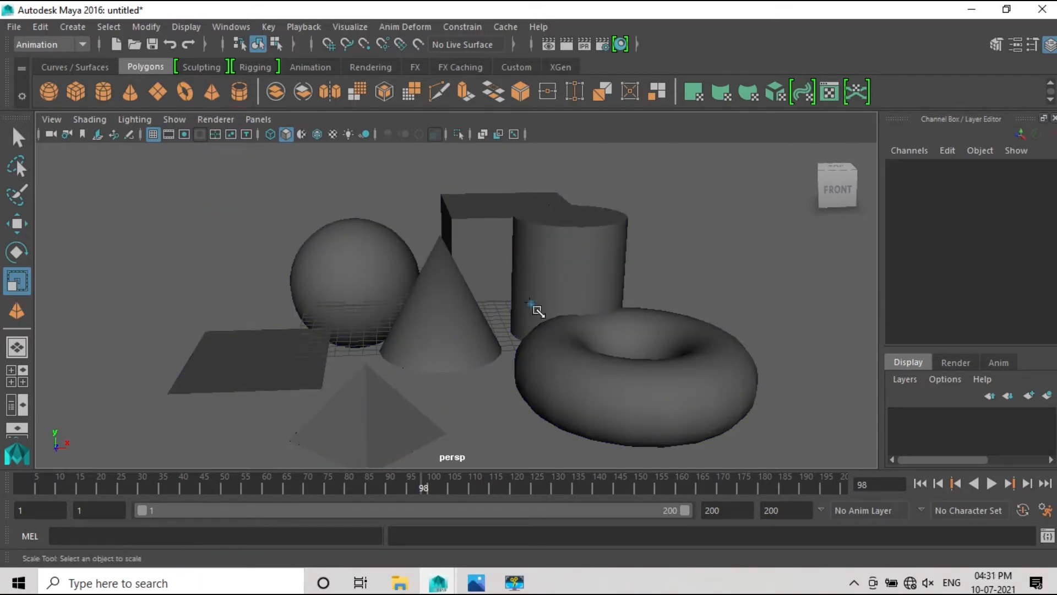
Create a thick-walled polygon pipe to the left of the sphere, centred at about X -25, Z -1
{"action": "left_click_drag", "start_coordinate": [157, 306], "coordinate": [224, 299]}
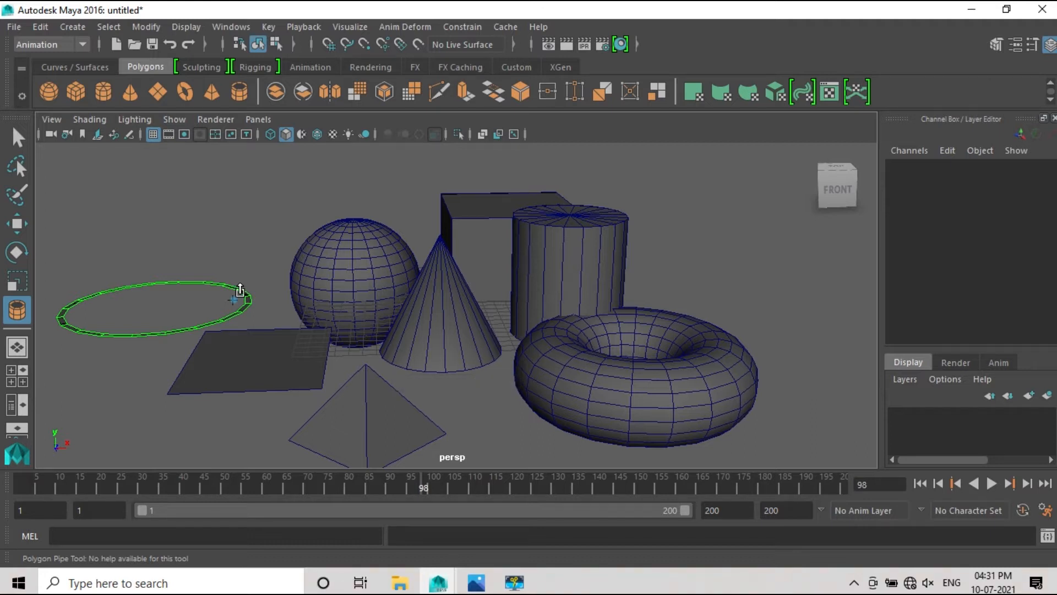
{"action": "left_click_drag", "start_coordinate": [240, 290], "coordinate": [248, 176]}
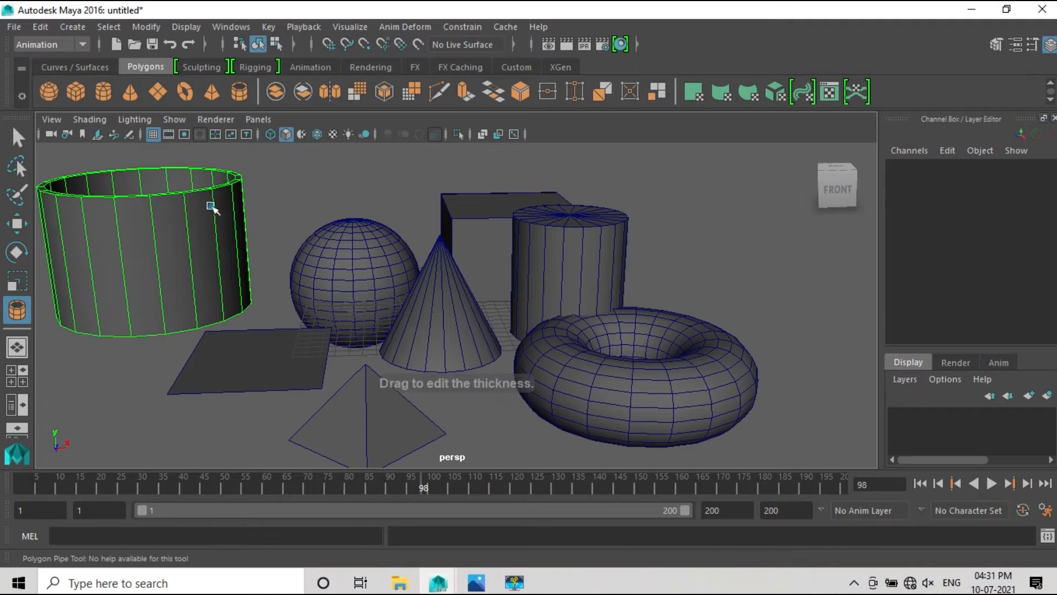
{"action": "left_click_drag", "start_coordinate": [213, 197], "coordinate": [240, 189]}
{"action": "middle_click_drag", "start_coordinate": [236, 215], "coordinate": [323, 245], "text": "alt"}
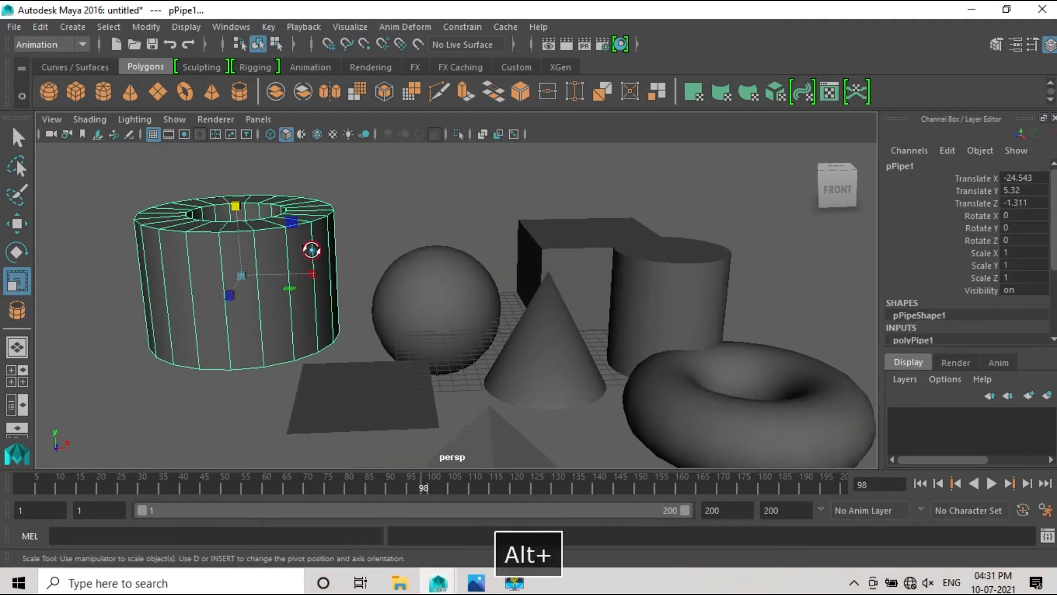
{"action": "left_click_drag", "start_coordinate": [311, 249], "coordinate": [303, 292], "text": "alt"}
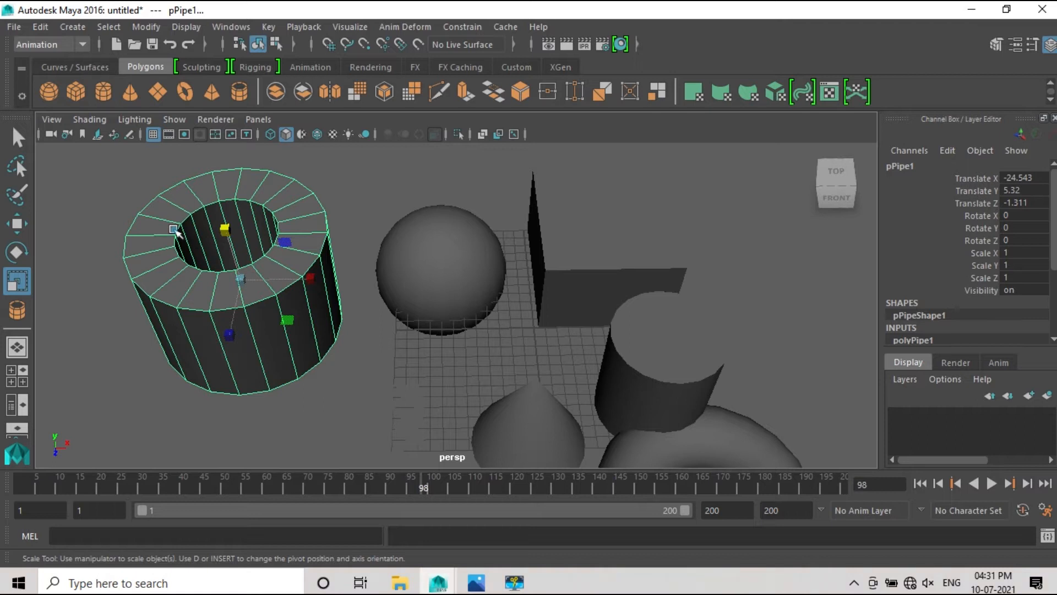
{"action": "left_click", "coordinate": [376, 403]}
Create a second polygon pipe right of the other shapes, about 9.6 in radius, 20.5 high and 4 thick
{"action": "scroll", "coordinate": [472, 351], "scroll_direction": "down", "scroll_amount": 2}
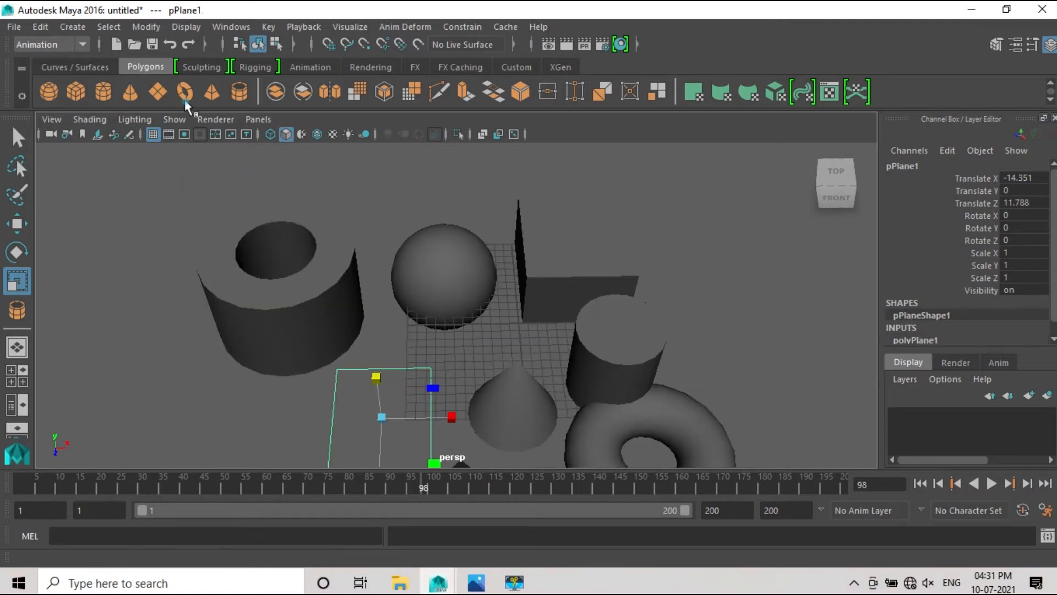
{"action": "left_click", "coordinate": [247, 94]}
{"action": "middle_click_drag", "start_coordinate": [639, 337], "coordinate": [232, 279], "text": "alt"}
{"action": "mouse_move", "coordinate": [423, 288]}
{"action": "left_mouse_down"}
{"action": "mouse_move", "coordinate": [521, 302]}
{"action": "mouse_move", "coordinate": [505, 219]}
{"action": "left_mouse_up"}
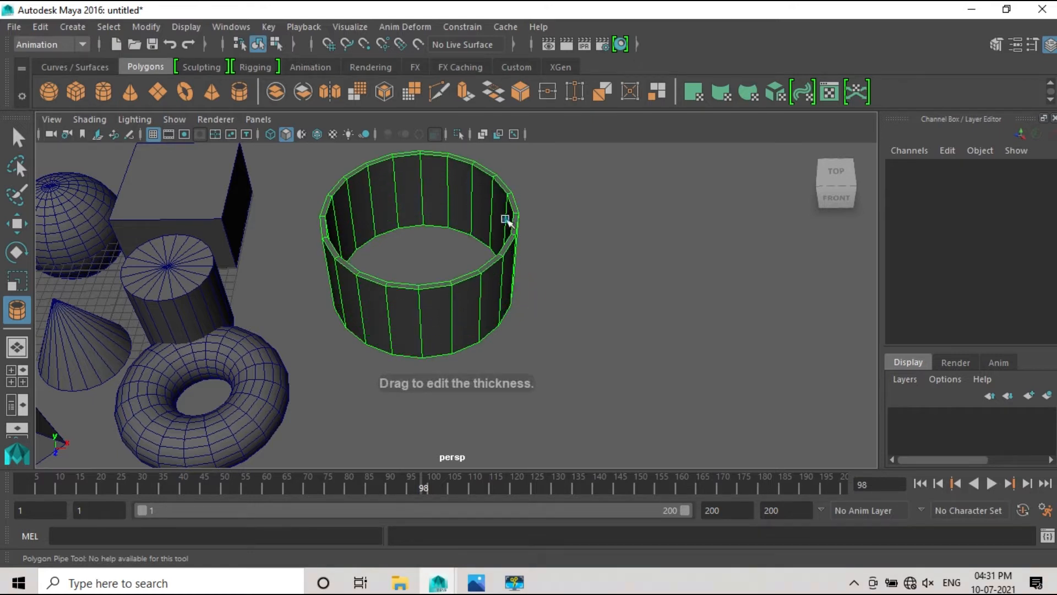
{"action": "left_click_drag", "start_coordinate": [505, 219], "coordinate": [533, 214]}
{"action": "key", "text": "r"}
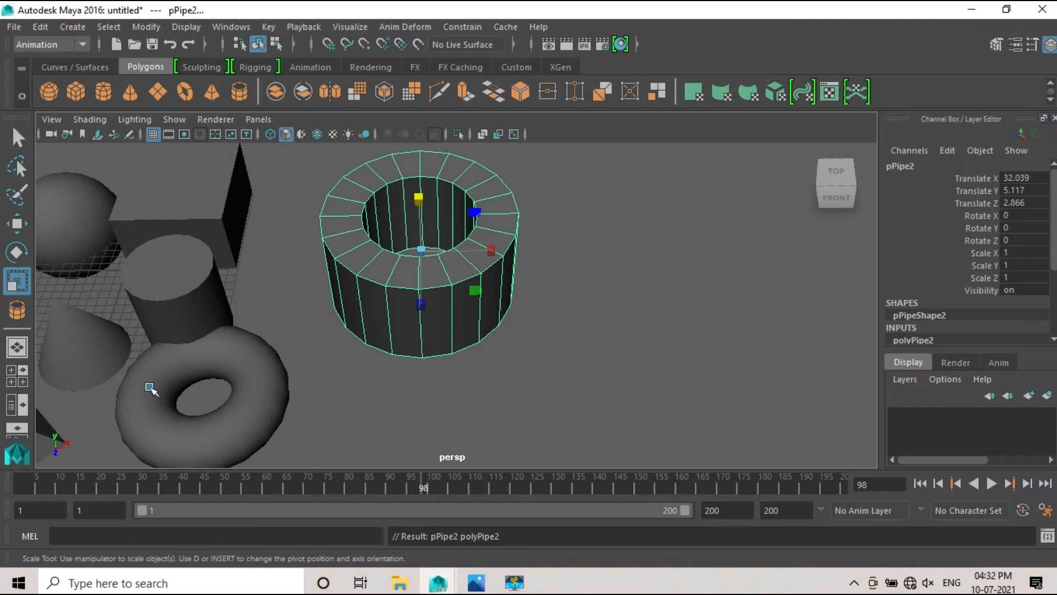
{"action": "left_click", "coordinate": [328, 414]}
Select the second pipe, right of the other shapes, and display its construction input attributes
{"action": "left_click_drag", "start_coordinate": [327, 414], "coordinate": [390, 380], "text": "alt"}
{"action": "left_click_drag", "start_coordinate": [555, 249], "coordinate": [425, 292], "text": "alt"}
{"action": "middle_click_drag", "start_coordinate": [425, 293], "coordinate": [389, 339], "text": "alt"}
{"action": "left_click", "coordinate": [534, 301]}
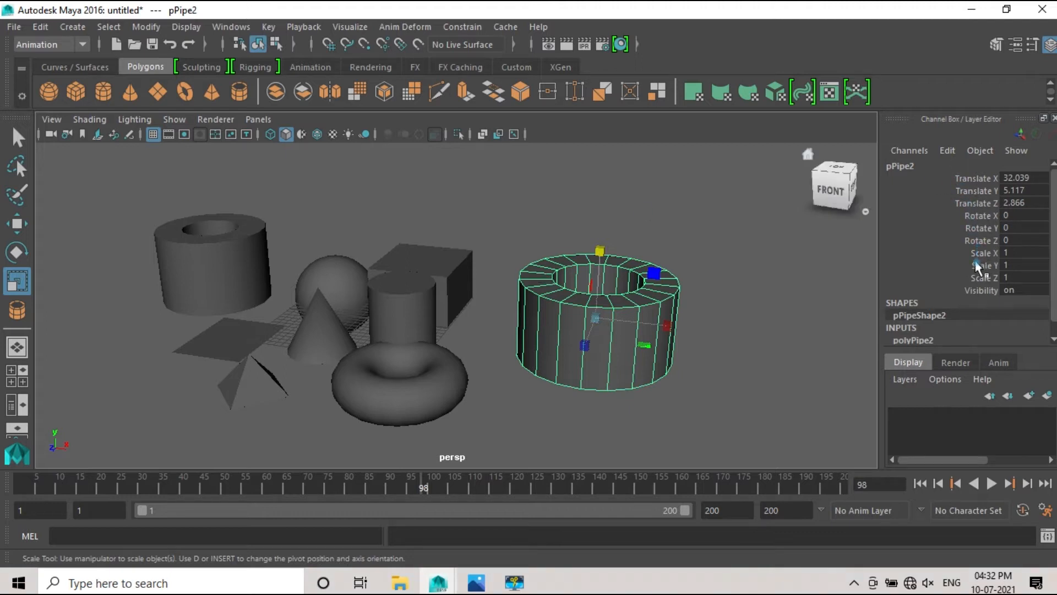
{"action": "scroll", "coordinate": [974, 265], "scroll_direction": "down", "scroll_amount": 1}
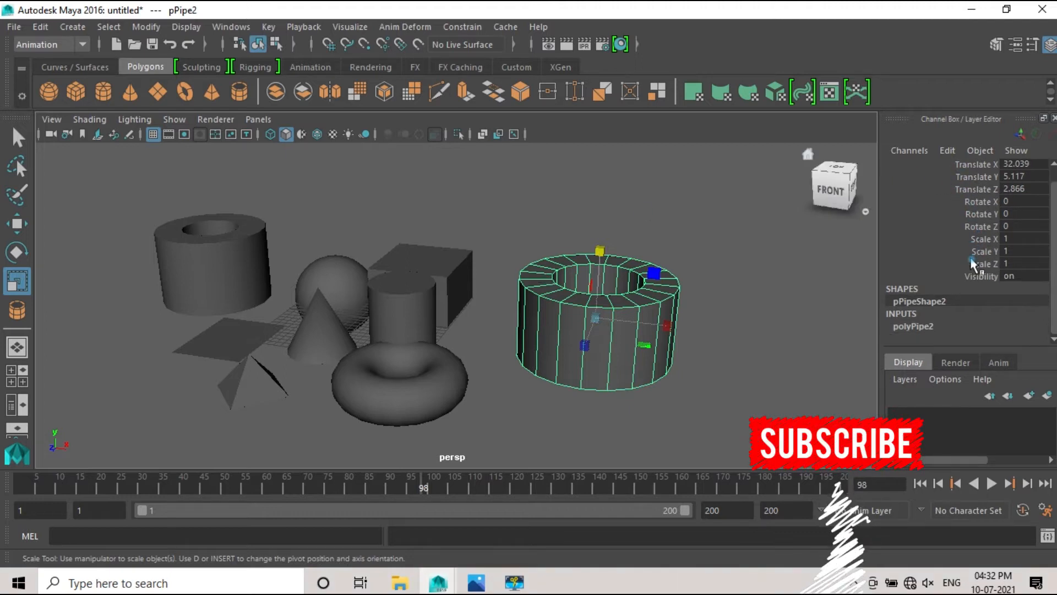
{"action": "left_click", "coordinate": [925, 328]}
{"action": "scroll", "coordinate": [927, 332], "scroll_direction": "down", "scroll_amount": 5}
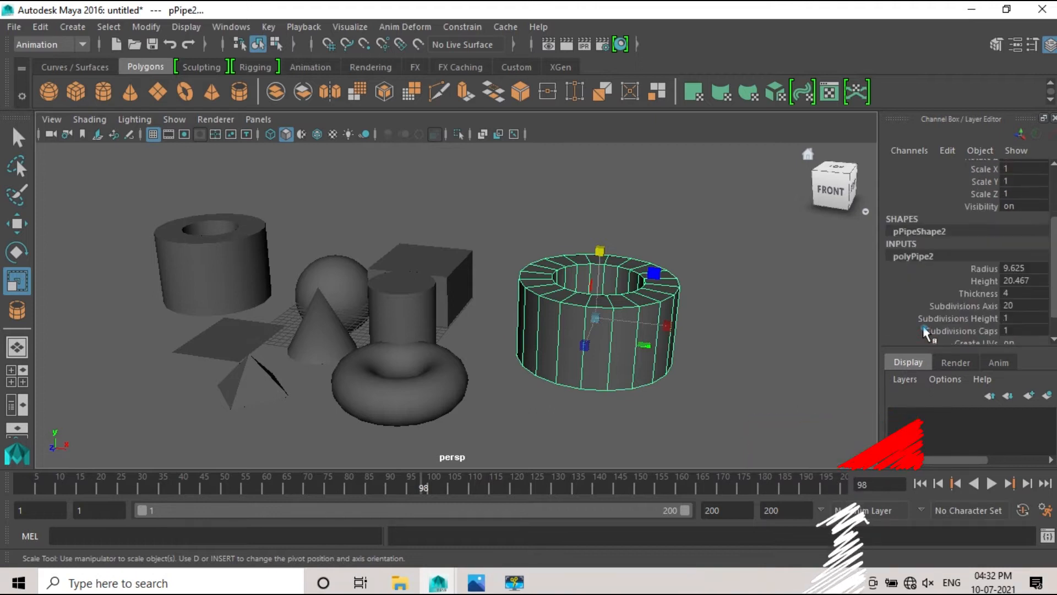
{"action": "scroll", "coordinate": [926, 332], "scroll_direction": "down", "scroll_amount": 2}
Reduce the second pipe's radius to 7.225
{"action": "left_click", "coordinate": [986, 239]}
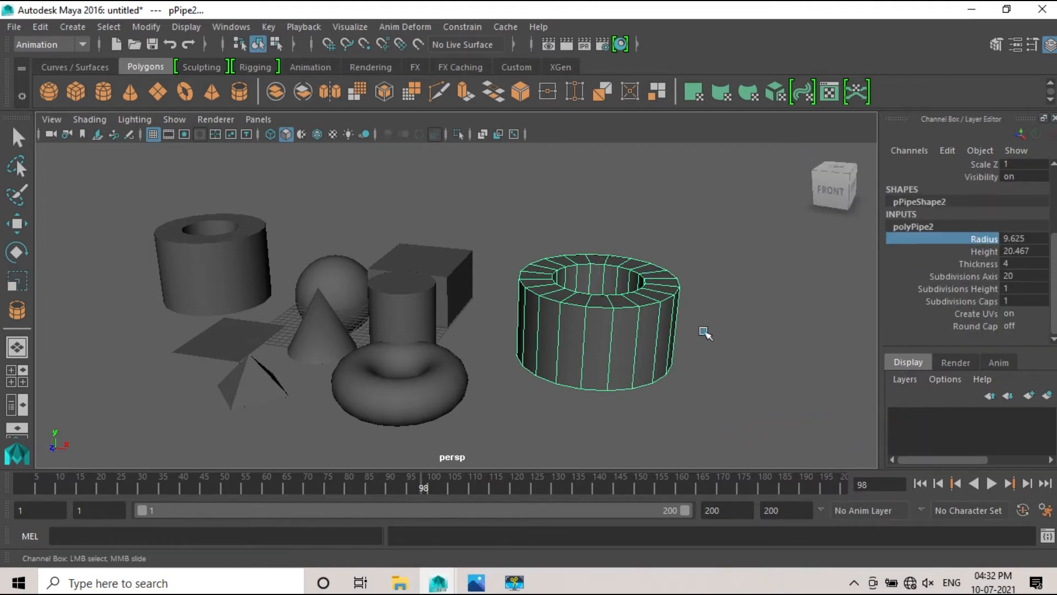
{"action": "scroll", "coordinate": [667, 334], "scroll_direction": "up", "scroll_amount": 4}
{"action": "middle_click_drag", "start_coordinate": [670, 329], "coordinate": [448, 312], "text": "alt"}
{"action": "left_click_drag", "start_coordinate": [448, 312], "coordinate": [455, 339], "text": "alt"}
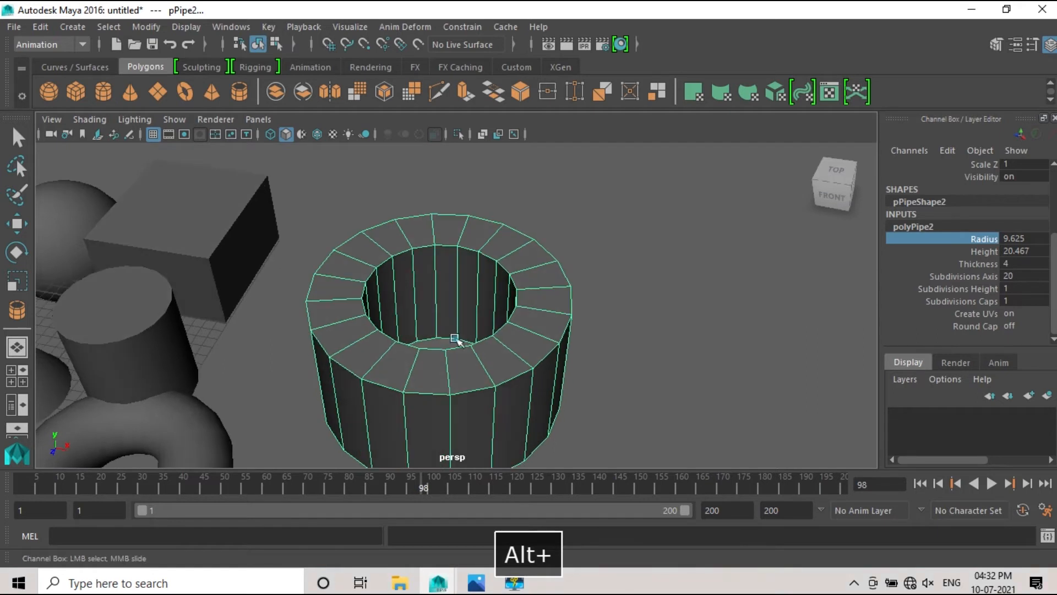
{"action": "middle_click_drag", "start_coordinate": [455, 338], "coordinate": [472, 276]}
{"action": "middle_click_drag", "start_coordinate": [451, 315], "coordinate": [422, 351]}
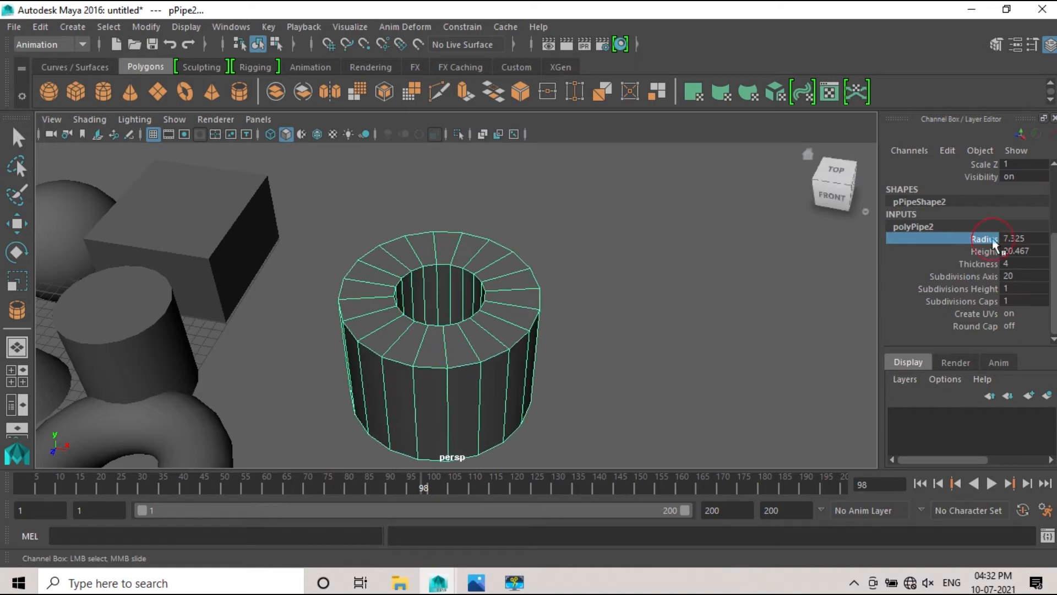
{"action": "middle_click_drag", "start_coordinate": [573, 302], "coordinate": [573, 331]}
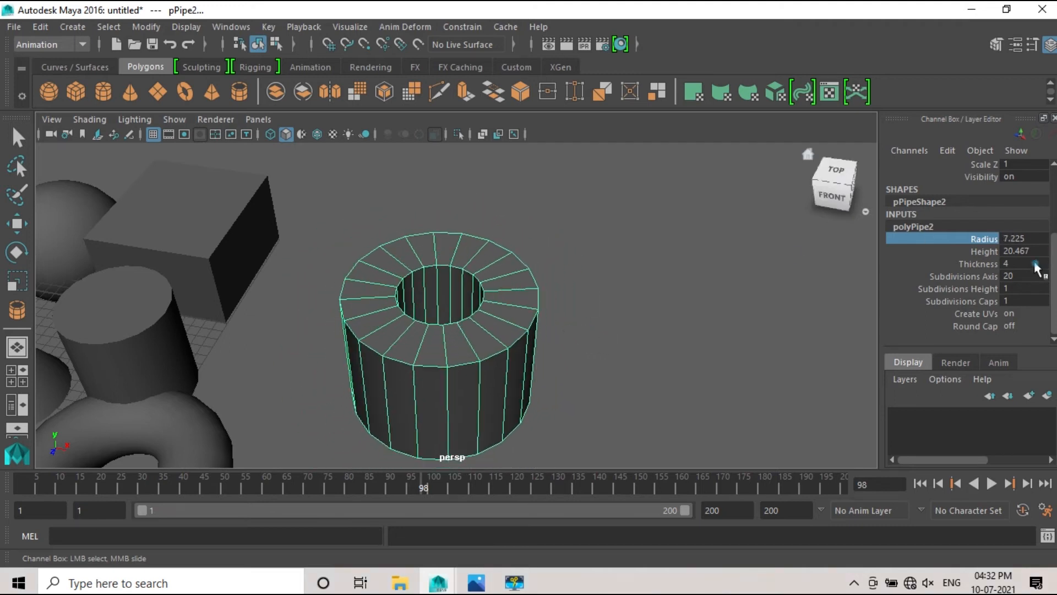
Reduce the second pipe's height to 5.867 and its thickness to 1.2
{"action": "left_click", "coordinate": [983, 252]}
{"action": "middle_click_drag", "start_coordinate": [621, 344], "coordinate": [507, 404]}
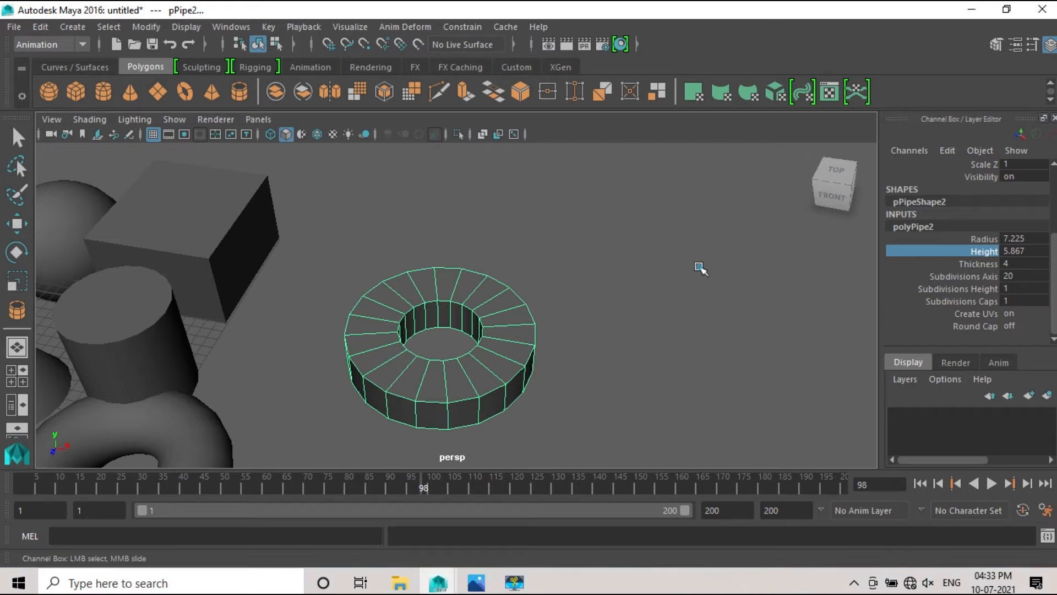
{"action": "left_click", "coordinate": [980, 265]}
{"action": "middle_click_drag", "start_coordinate": [689, 295], "coordinate": [665, 304]}
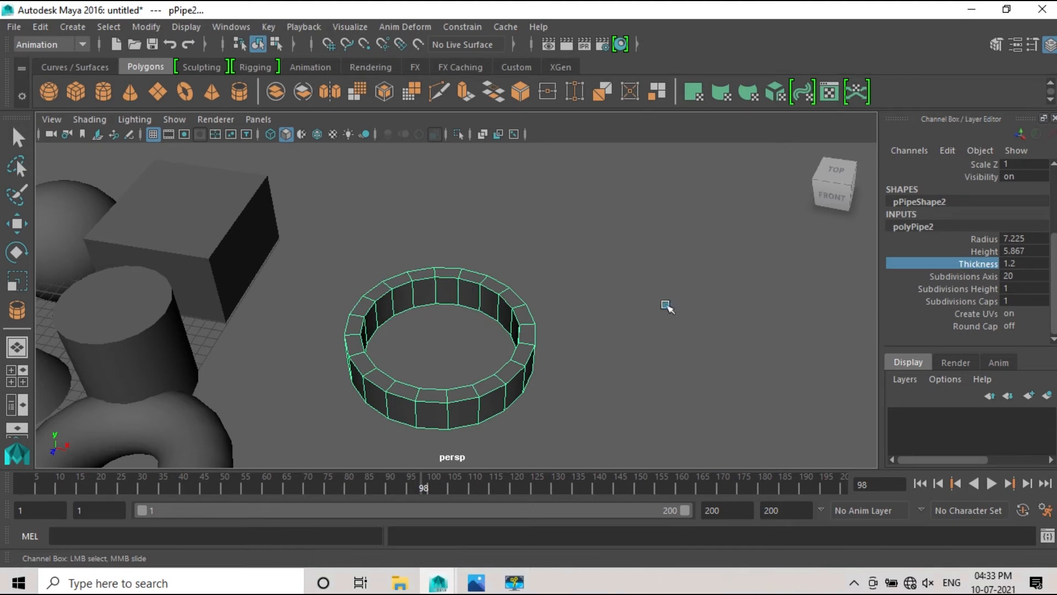
Set the second pipe's axis subdivisions to 5, turning the ring into a pentagon
{"action": "left_click", "coordinate": [956, 277]}
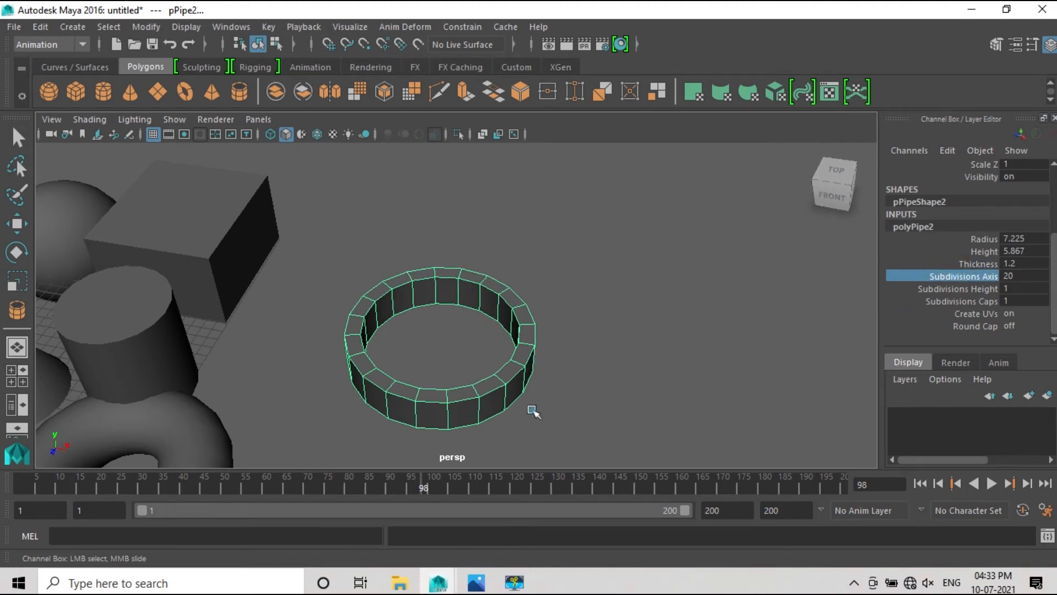
{"action": "middle_click_drag", "start_coordinate": [609, 319], "coordinate": [825, 284]}
{"action": "middle_click_drag", "start_coordinate": [664, 295], "coordinate": [630, 256], "text": "alt"}
{"action": "left_click_drag", "start_coordinate": [629, 257], "coordinate": [600, 366], "text": "alt"}
{"action": "middle_click_drag", "start_coordinate": [630, 306], "coordinate": [642, 229]}
{"action": "middle_click_drag", "start_coordinate": [657, 297], "coordinate": [269, 356]}
{"action": "middle_click_drag", "start_coordinate": [600, 335], "coordinate": [606, 301]}
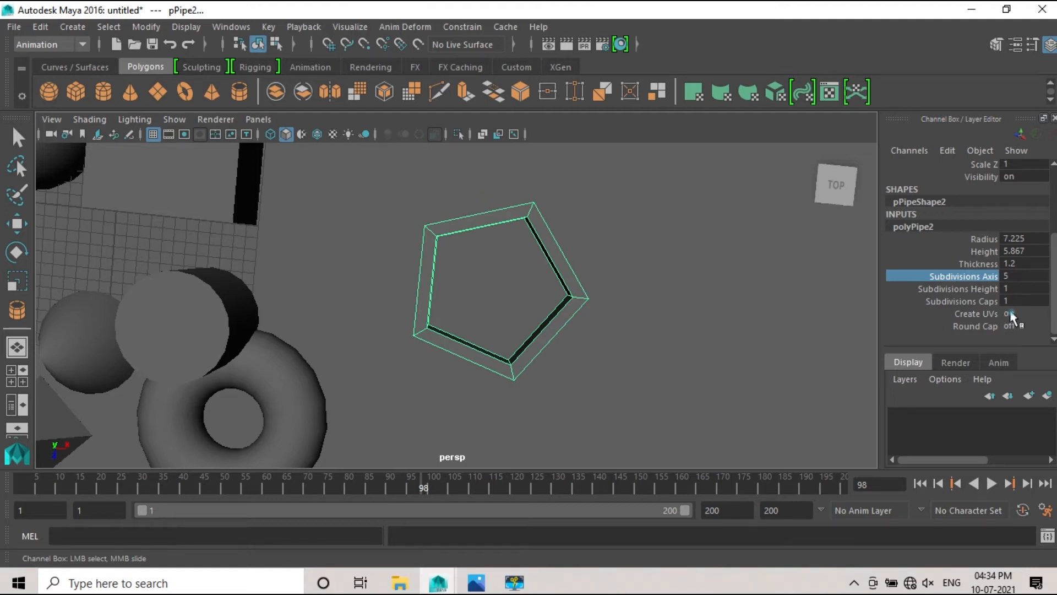
Set the pentagonal pipe's height subdivisions to 5
{"action": "left_click_drag", "start_coordinate": [659, 394], "coordinate": [713, 292], "text": "alt"}
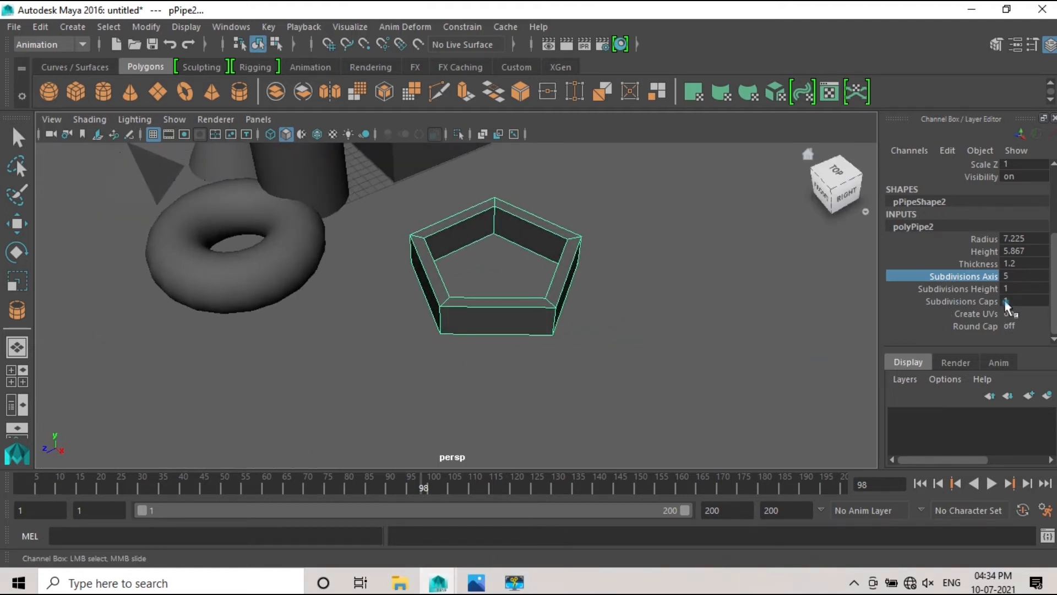
{"action": "left_click", "coordinate": [965, 288]}
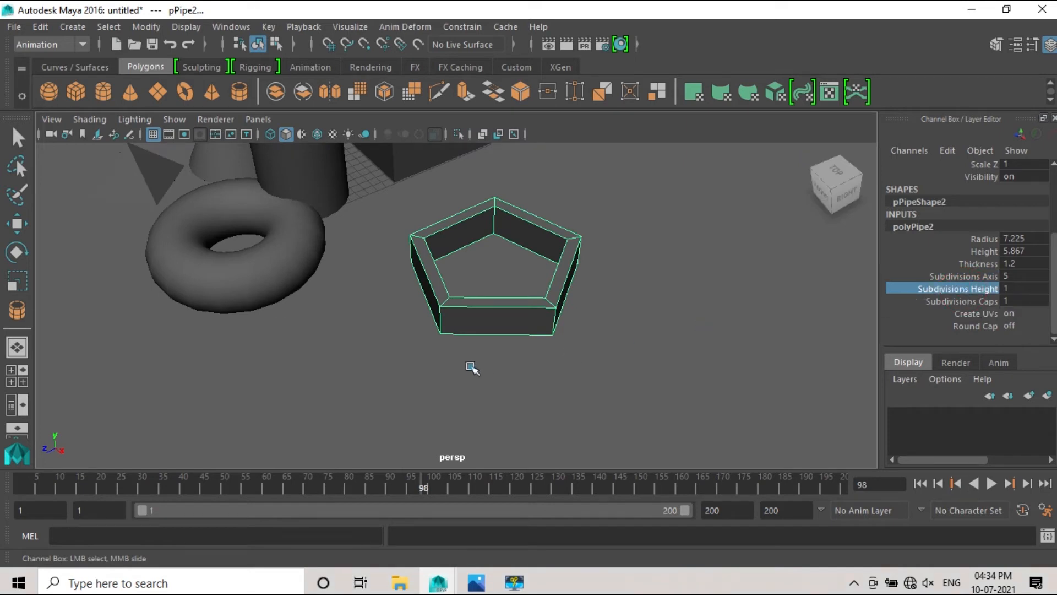
{"action": "scroll", "coordinate": [493, 344], "scroll_direction": "up", "scroll_amount": 3}
{"action": "middle_click_drag", "start_coordinate": [514, 324], "coordinate": [498, 336], "text": "alt"}
{"action": "left_click_drag", "start_coordinate": [498, 336], "coordinate": [390, 234], "text": "alt"}
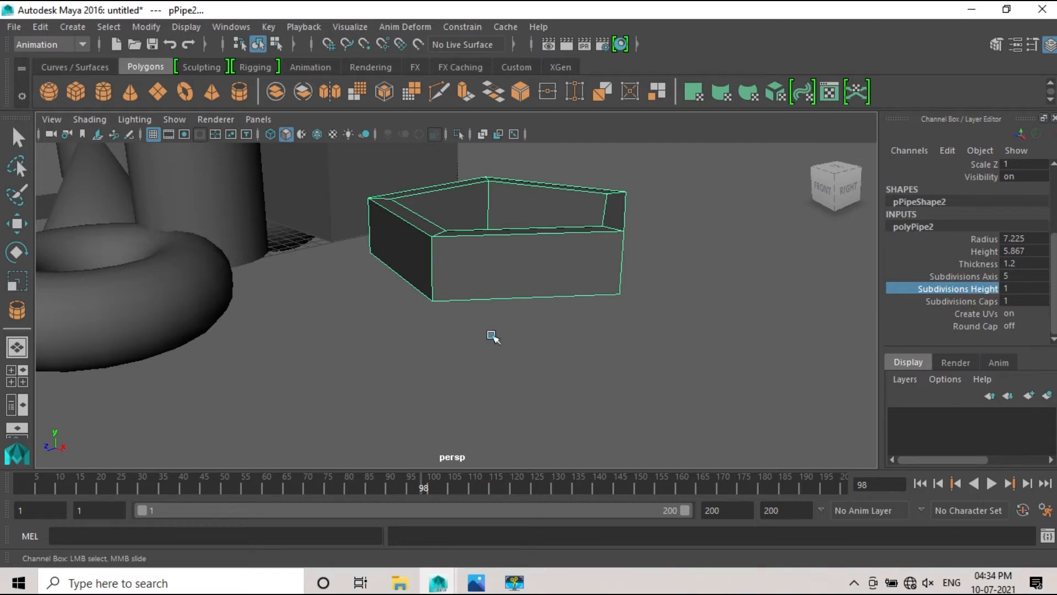
{"action": "middle_click_drag", "start_coordinate": [492, 336], "coordinate": [525, 342]}
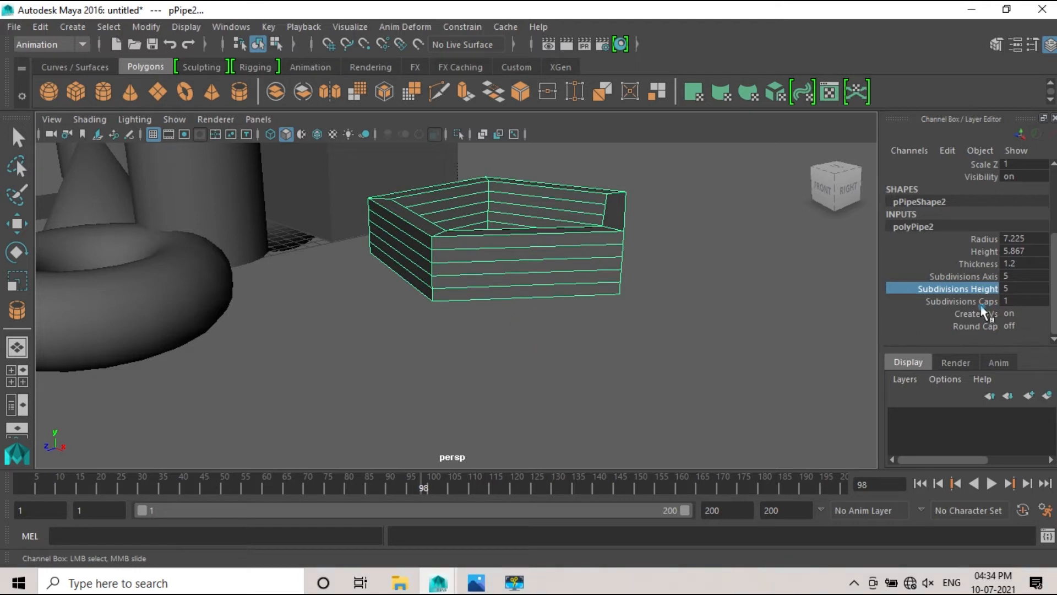
Set the pentagonal pipe's caps subdivisions to 3
{"action": "left_click_drag", "start_coordinate": [581, 323], "coordinate": [618, 345], "text": "alt"}
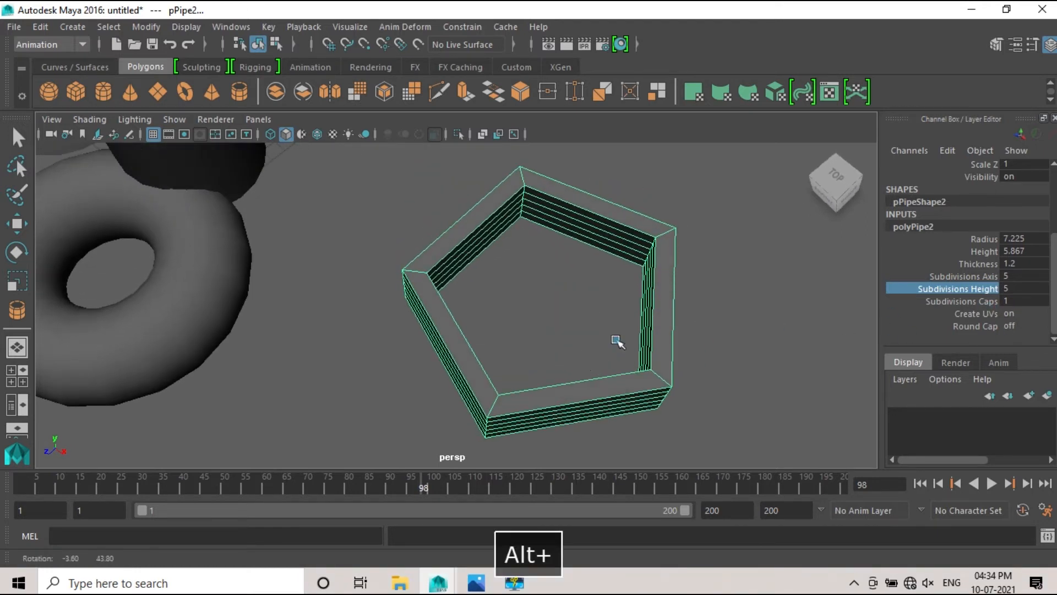
{"action": "left_click", "coordinate": [960, 302]}
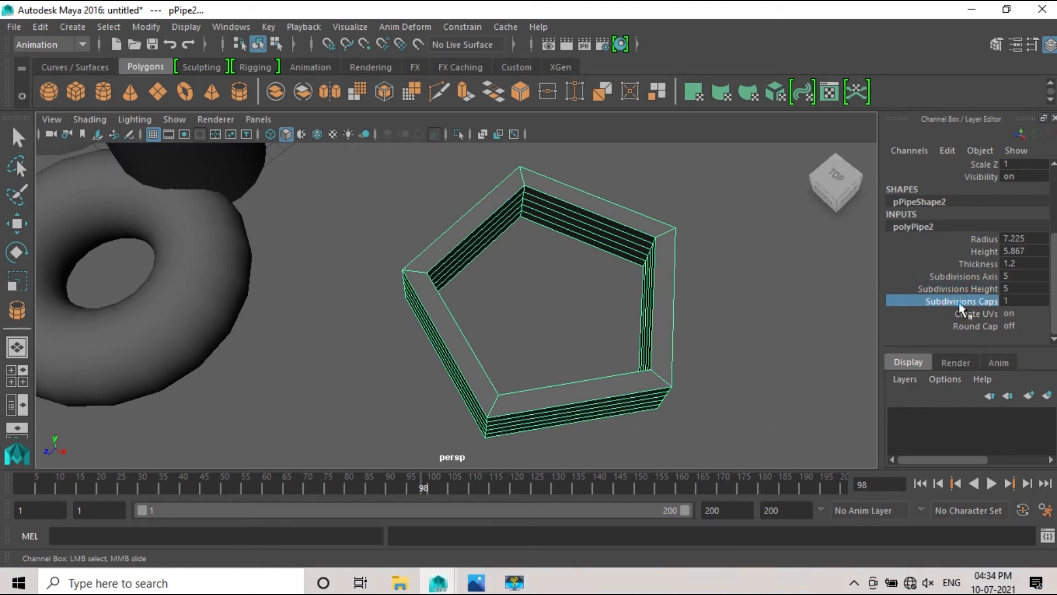
{"action": "middle_click_drag", "start_coordinate": [726, 354], "coordinate": [737, 357]}
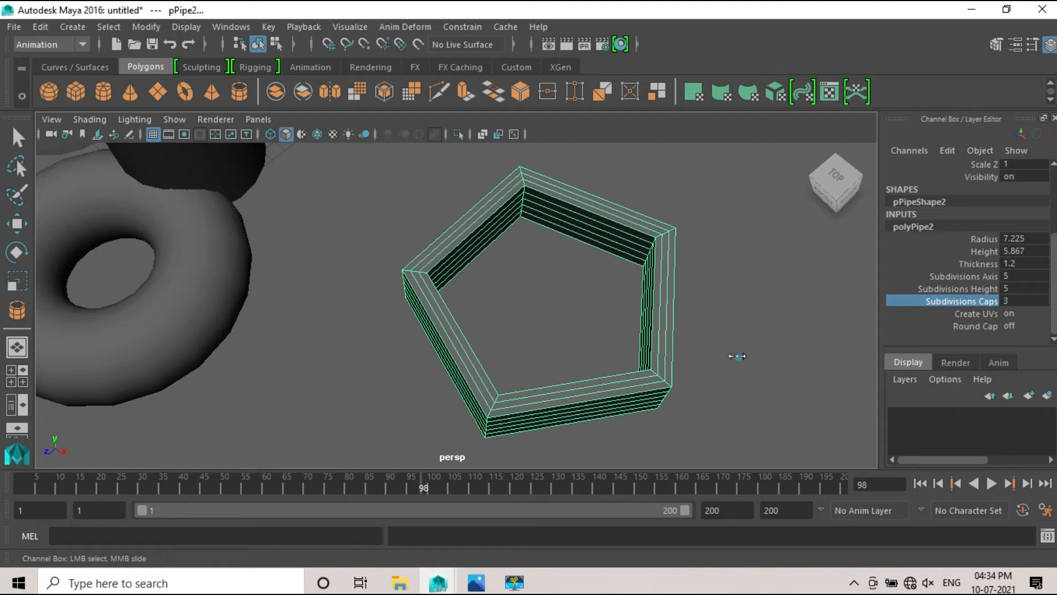
Select the cylinder behind the torus and display its construction input attributes
{"action": "left_click_drag", "start_coordinate": [681, 394], "coordinate": [355, 299], "text": "alt"}
{"action": "scroll", "coordinate": [356, 297], "scroll_direction": "up", "scroll_amount": 5}
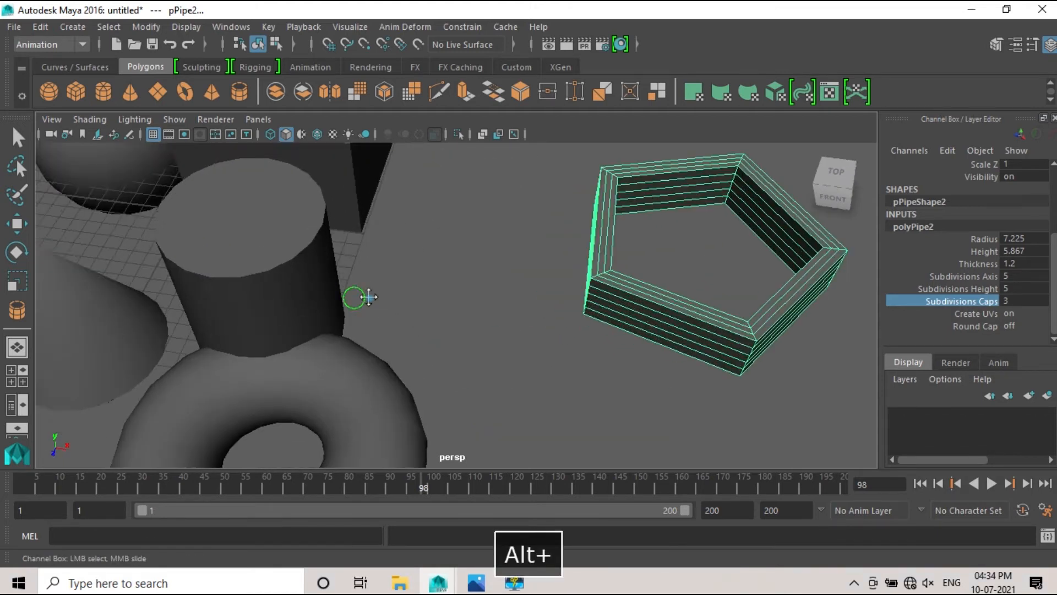
{"action": "left_click", "coordinate": [449, 260]}
{"action": "key", "text": "r"}
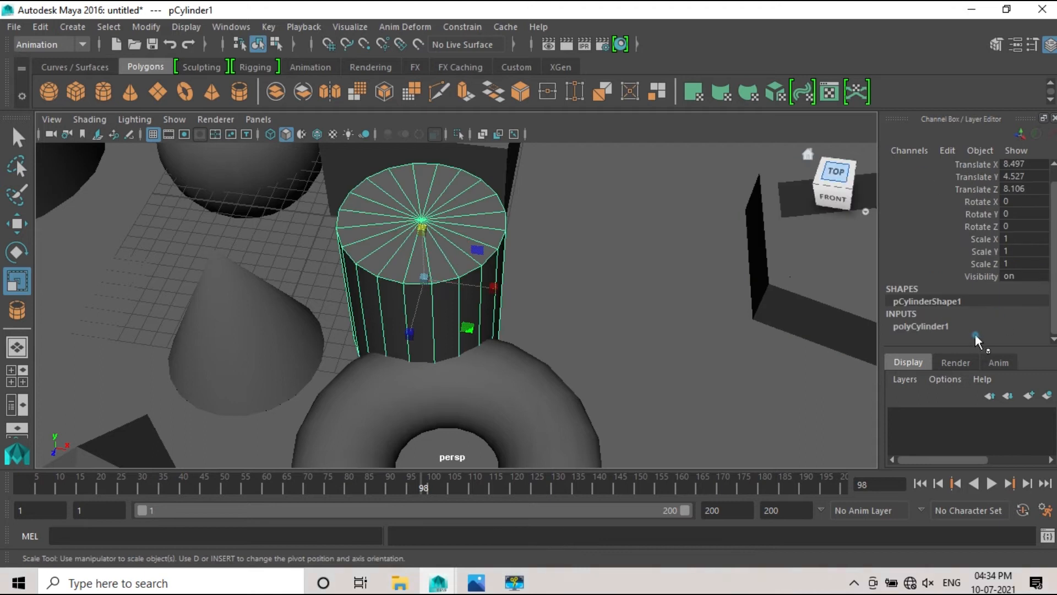
{"action": "left_click", "coordinate": [920, 326]}
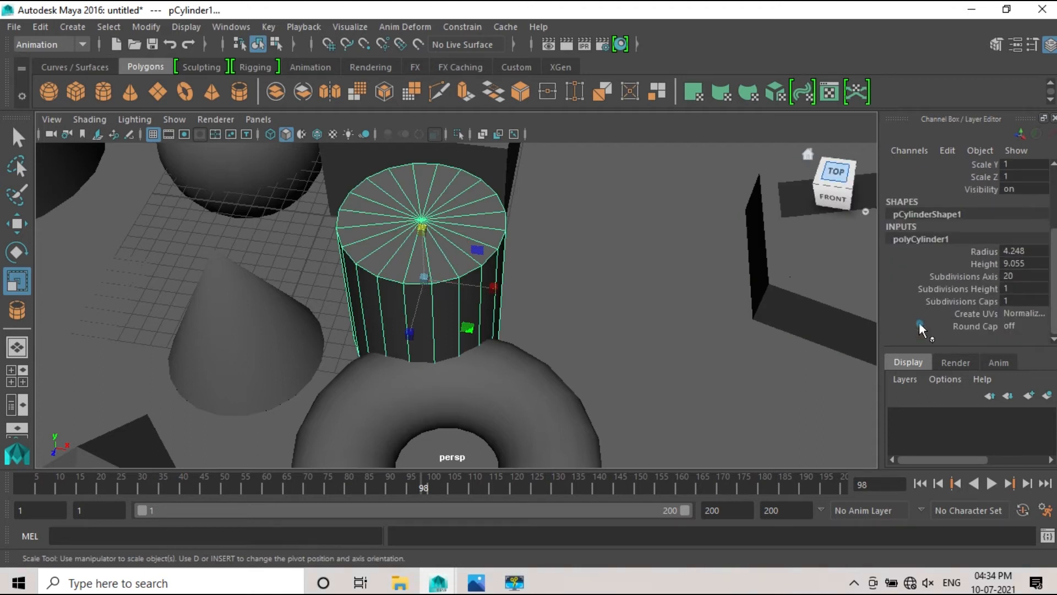
Reduce the cylinder's radius to 2.748 and its height to 6.955
{"action": "left_click", "coordinate": [985, 251]}
{"action": "middle_click_drag", "start_coordinate": [632, 365], "coordinate": [553, 365]}
{"action": "left_click", "coordinate": [975, 264]}
Set the cylinder's subdivisions to 21 around the axis, 5 along the height and 3 on the caps
{"action": "left_click", "coordinate": [990, 277]}
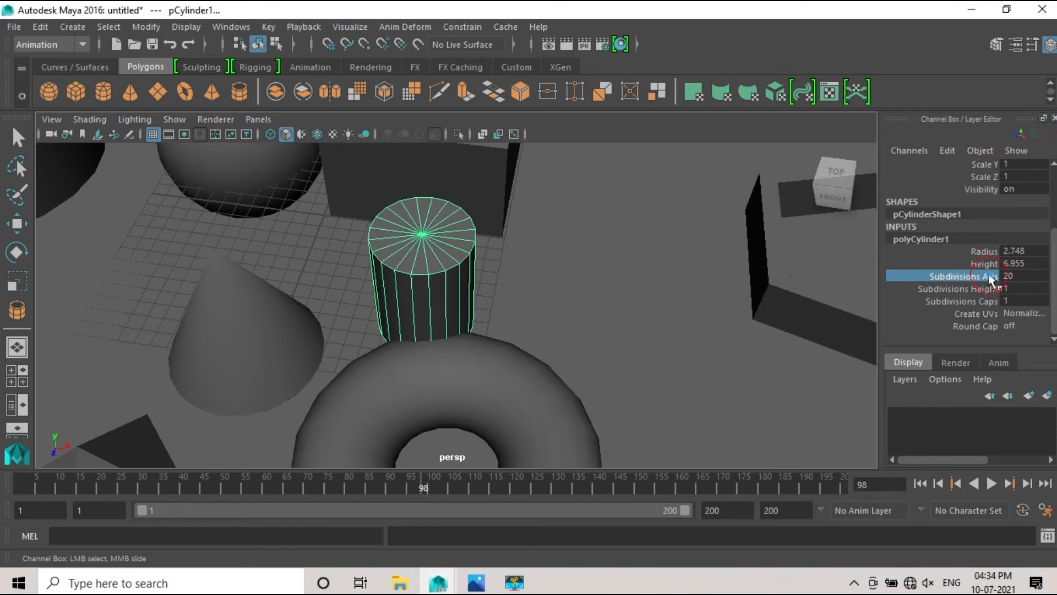
{"action": "middle_click_drag", "start_coordinate": [540, 290], "coordinate": [555, 315]}
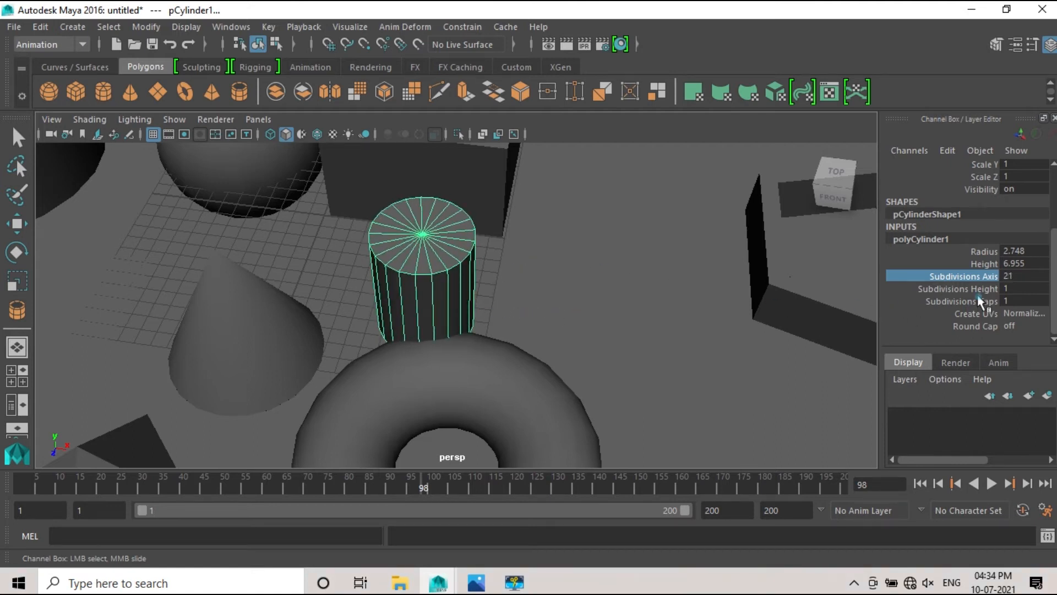
{"action": "left_click", "coordinate": [958, 289]}
{"action": "middle_click_drag", "start_coordinate": [562, 361], "coordinate": [593, 363]}
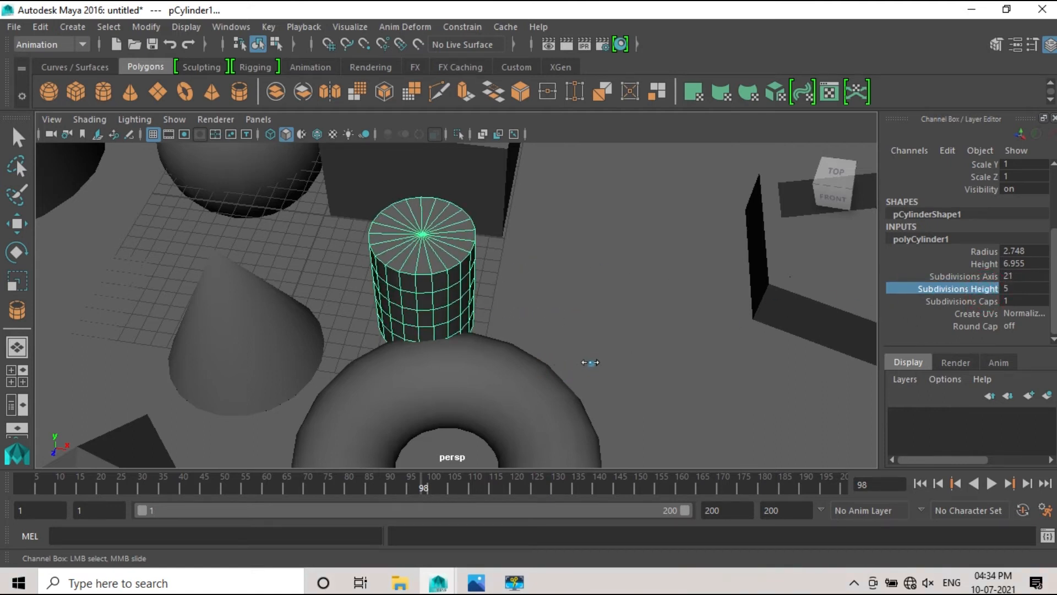
{"action": "left_click", "coordinate": [978, 302]}
{"action": "mouse_move", "coordinate": [661, 342]}
{"action": "middle_mouse_down"}
{"action": "mouse_move", "coordinate": [638, 338]}
{"action": "mouse_move", "coordinate": [650, 337]}
{"action": "middle_mouse_up"}
{"action": "scroll", "coordinate": [440, 268], "scroll_direction": "up", "scroll_amount": 5}
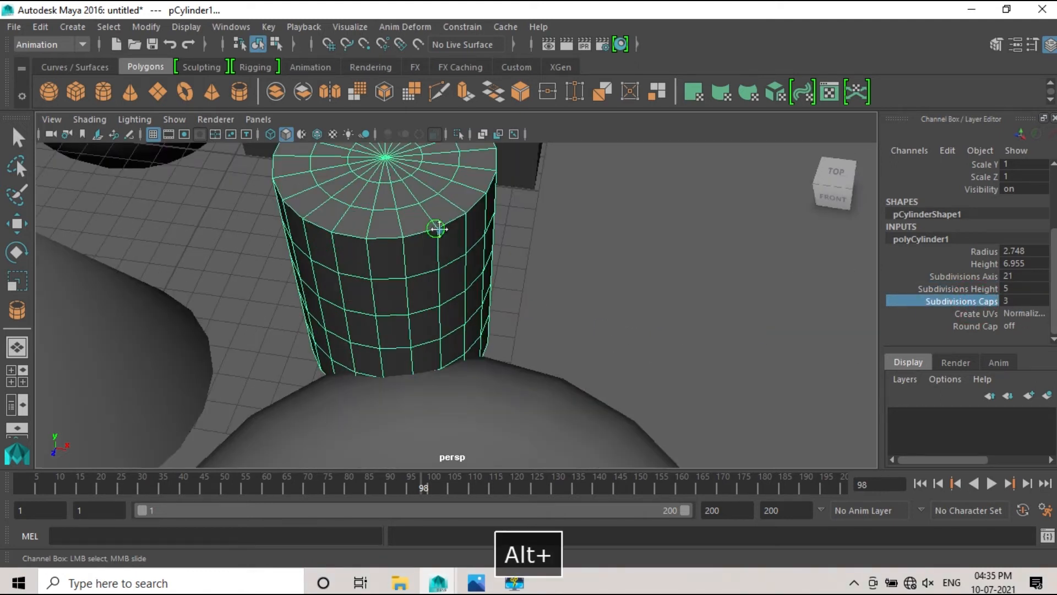
{"action": "middle_click_drag", "start_coordinate": [439, 229], "coordinate": [451, 292], "text": "alt"}
Display the cube's construction inputs, raise its width, height and depth subdivisions together, and clear the selection
{"action": "left_click_drag", "start_coordinate": [532, 338], "coordinate": [455, 299], "text": "alt"}
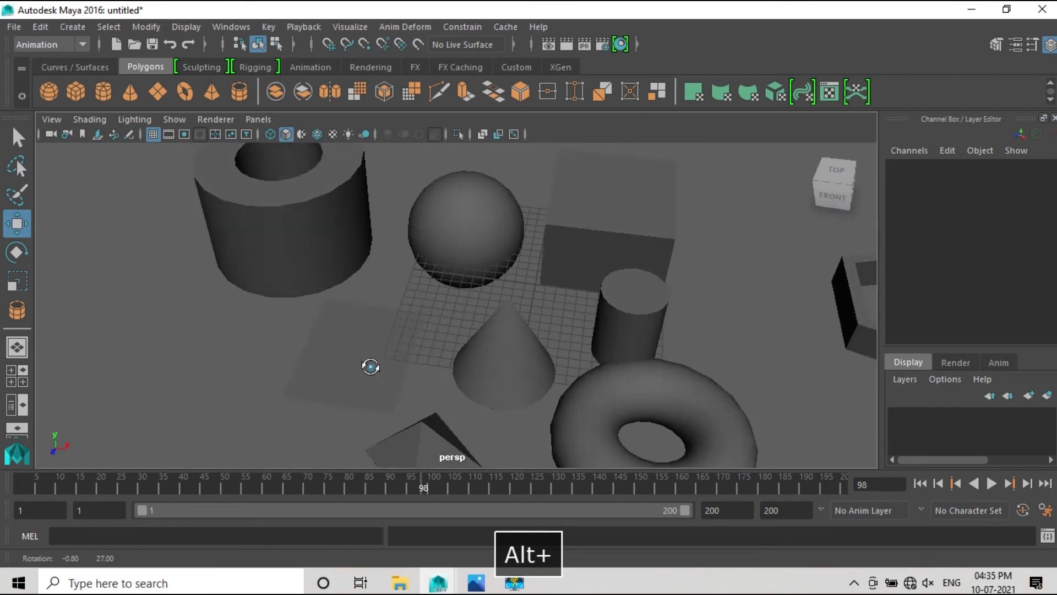
{"action": "left_click", "coordinate": [455, 299]}
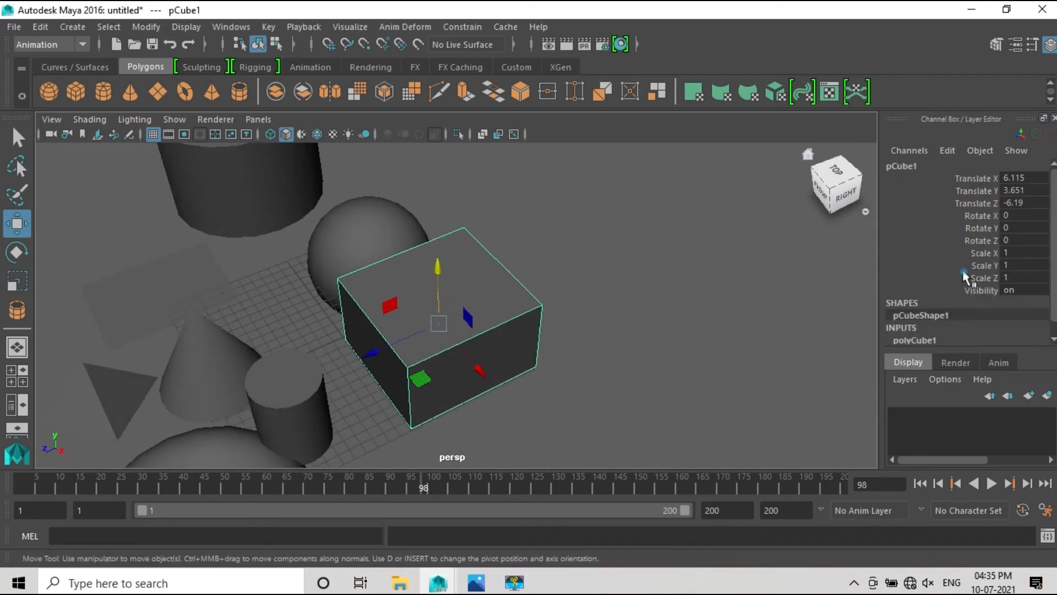
{"action": "scroll", "coordinate": [970, 275], "scroll_direction": "down", "scroll_amount": 1}
{"action": "left_click", "coordinate": [917, 327]}
{"action": "scroll", "coordinate": [986, 300], "scroll_direction": "down", "scroll_amount": 3}
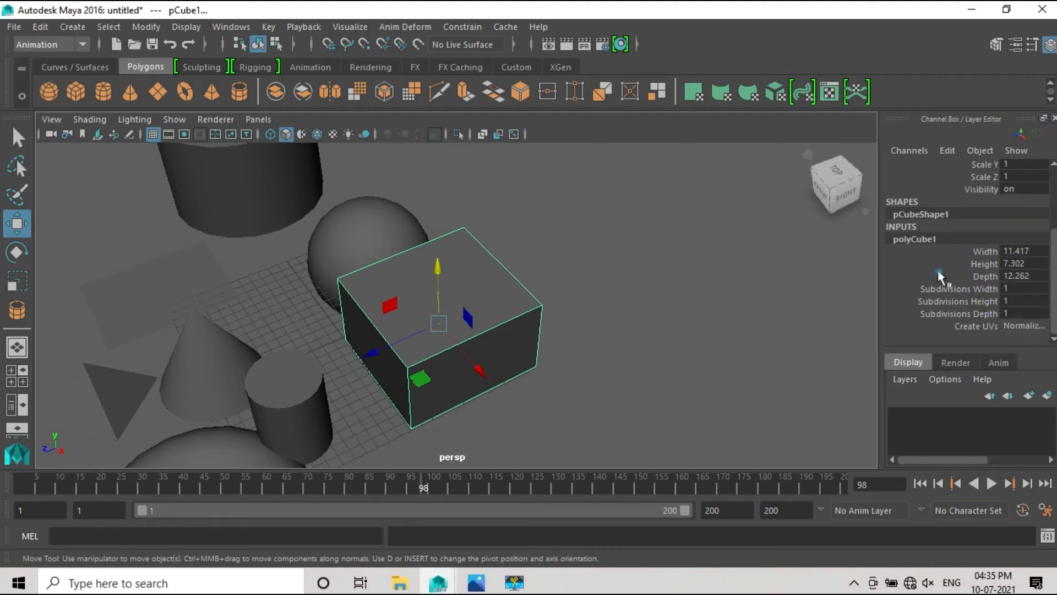
{"action": "left_click_drag", "start_coordinate": [971, 290], "coordinate": [982, 314]}
{"action": "middle_click_drag", "start_coordinate": [603, 306], "coordinate": [737, 286]}
{"action": "left_click", "coordinate": [730, 239]}
Select the sphere between the large pipe and the cube, and display its construction input attributes
{"action": "left_click_drag", "start_coordinate": [669, 297], "coordinate": [779, 311], "text": "alt"}
{"action": "left_click", "coordinate": [553, 252]}
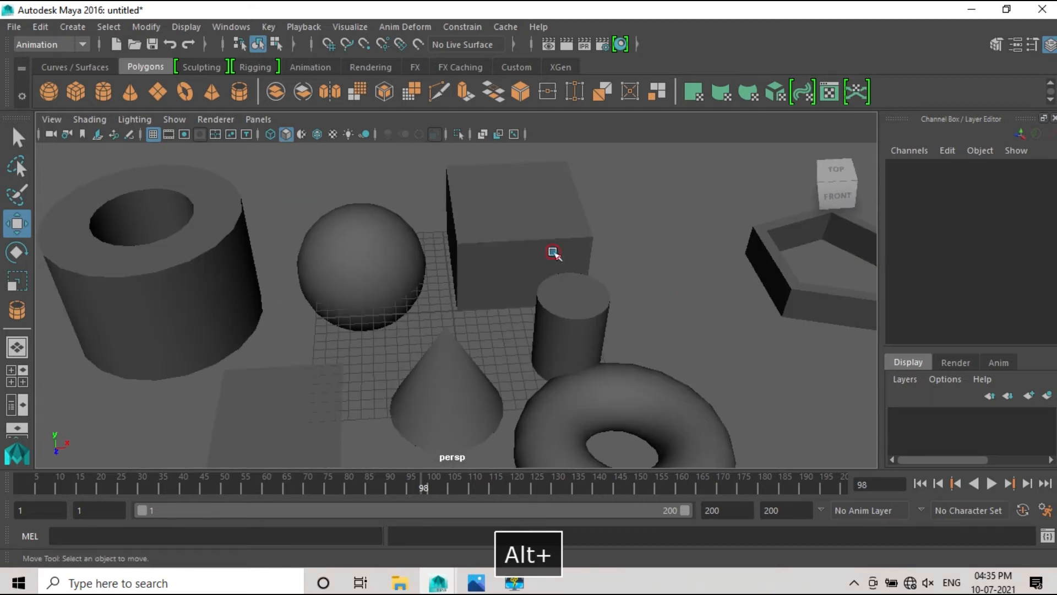
{"action": "left_click", "coordinate": [334, 251]}
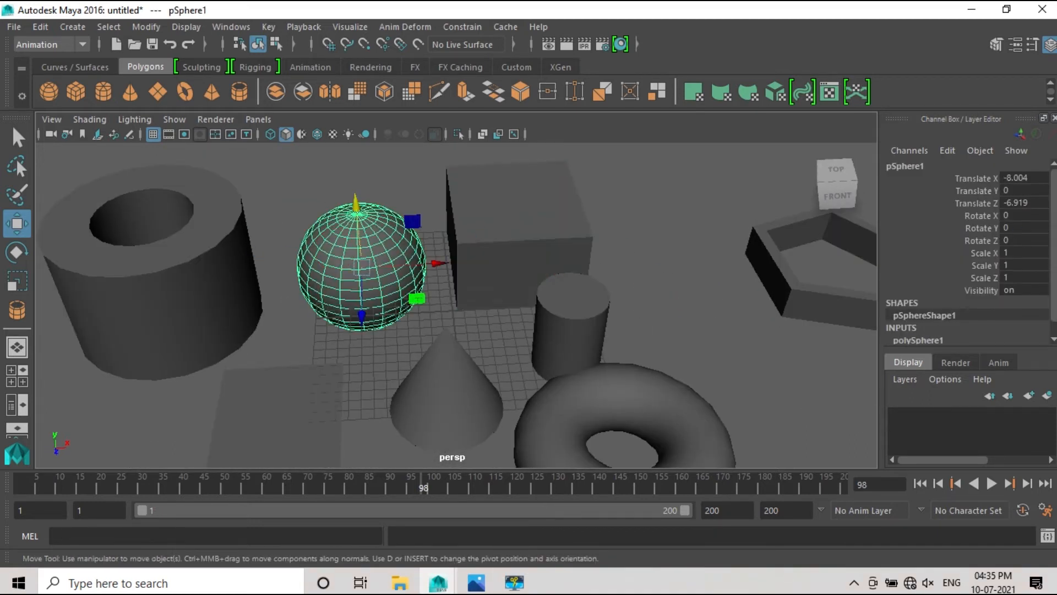
{"action": "scroll", "coordinate": [934, 254], "scroll_direction": "down", "scroll_amount": 1}
{"action": "left_click", "coordinate": [916, 328]}
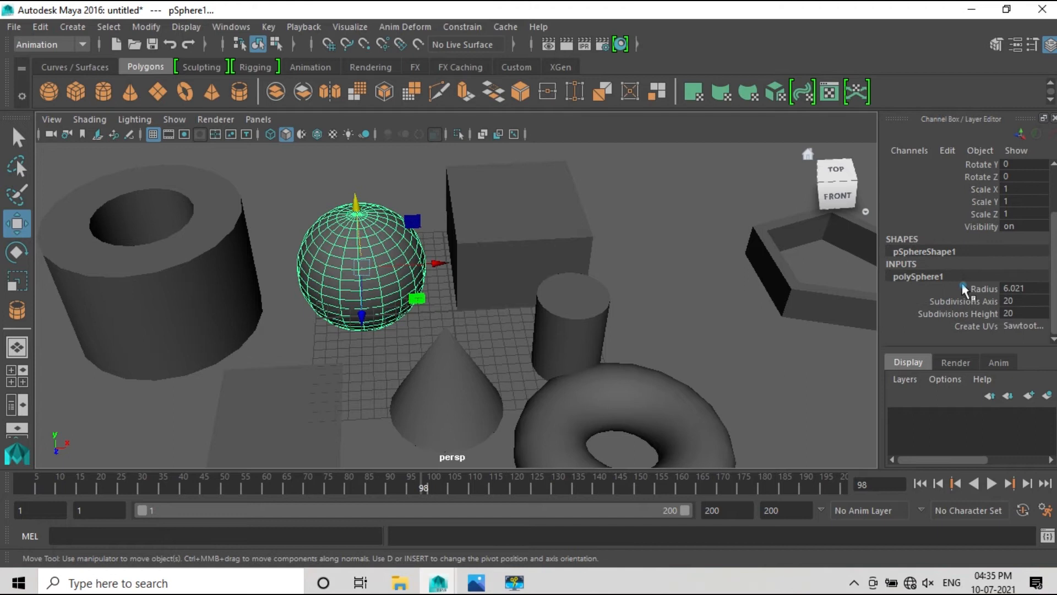
Reduce the sphere's height subdivisions to 7
{"action": "left_click", "coordinate": [966, 308]}
{"action": "left_click", "coordinate": [958, 313]}
{"action": "middle_click_drag", "start_coordinate": [592, 341], "coordinate": [453, 351]}
{"action": "left_click_drag", "start_coordinate": [453, 351], "coordinate": [597, 248], "text": "alt"}
{"action": "scroll", "coordinate": [582, 309], "scroll_direction": "up", "scroll_amount": 2}
{"action": "left_click_drag", "start_coordinate": [582, 310], "coordinate": [625, 276], "text": "alt"}
{"action": "middle_click_drag", "start_coordinate": [628, 279], "coordinate": [670, 306]}
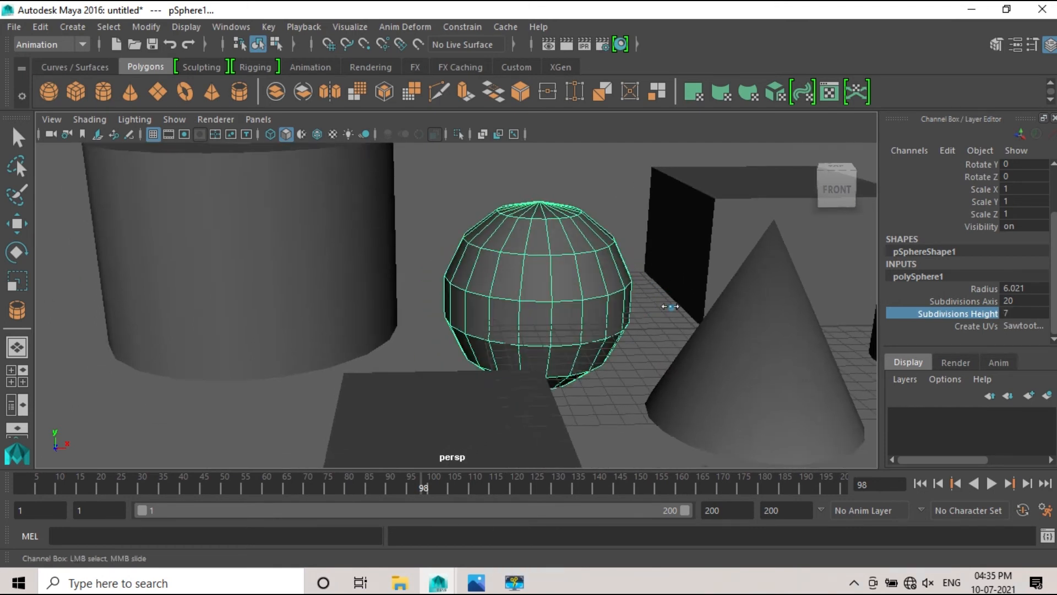
Raise the sphere's axis and height subdivisions together to 50 each
{"action": "left_click", "coordinate": [986, 301]}
{"action": "left_click", "coordinate": [964, 314]}
{"action": "middle_click_drag", "start_coordinate": [625, 307], "coordinate": [739, 307]}
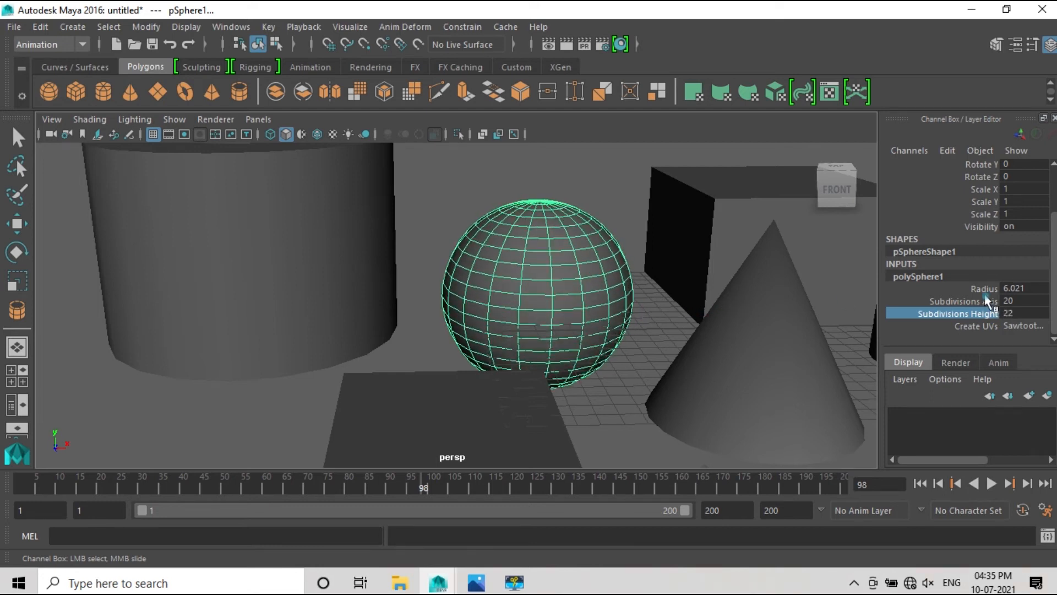
{"action": "left_click_drag", "start_coordinate": [984, 302], "coordinate": [979, 313]}
{"action": "middle_click_drag", "start_coordinate": [523, 350], "coordinate": [821, 252]}
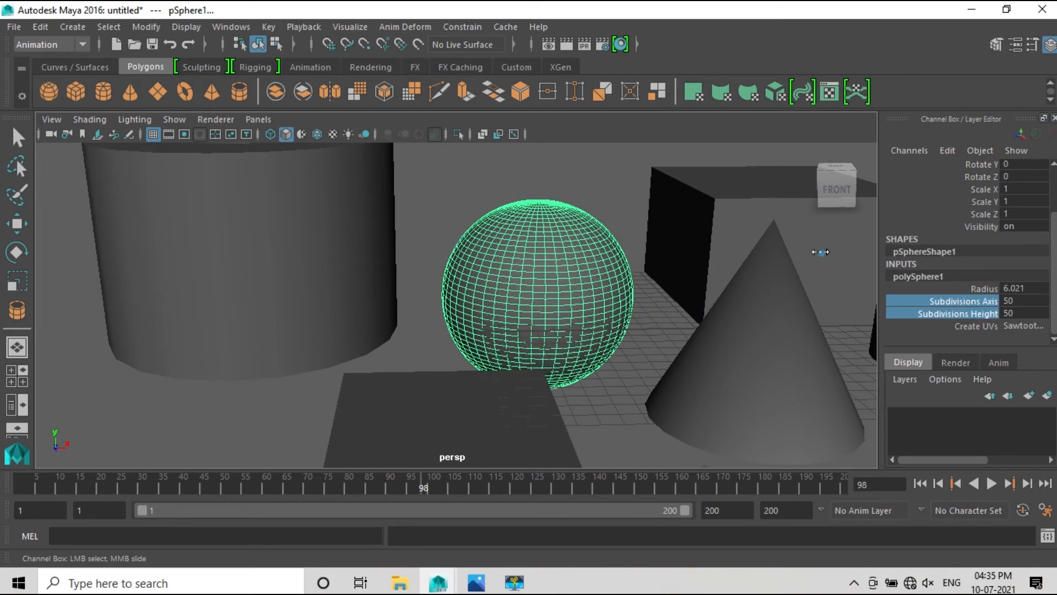
Select the cone between the sphere and the torus with the Move tool
{"action": "scroll", "coordinate": [613, 338], "scroll_direction": "down", "scroll_amount": 3}
{"action": "left_click_drag", "start_coordinate": [613, 338], "coordinate": [560, 288], "text": "alt"}
{"action": "key", "text": "w"}
{"action": "left_click", "coordinate": [601, 319]}
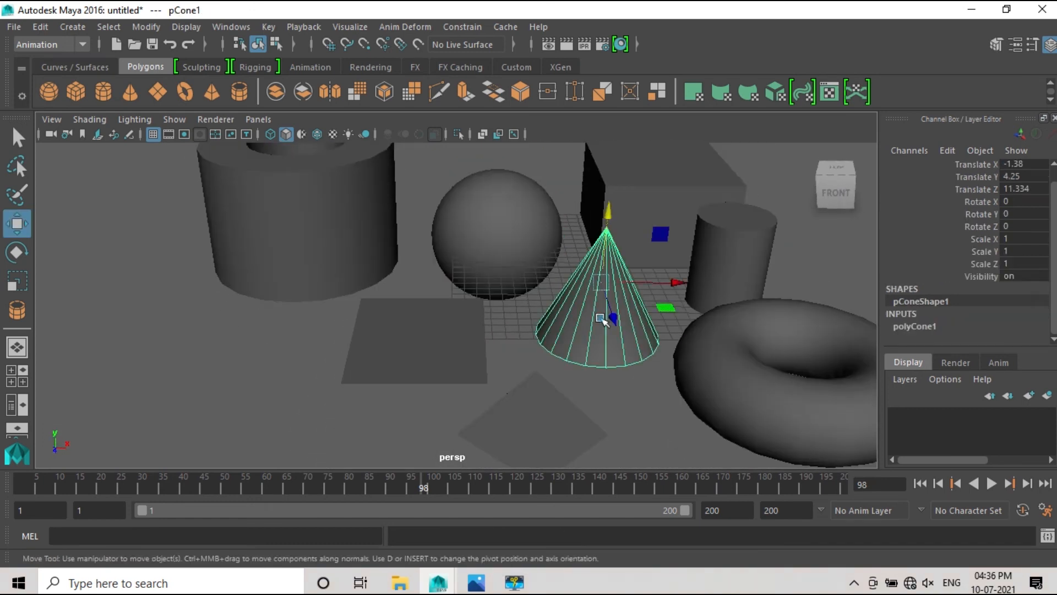
{"action": "scroll", "coordinate": [460, 316], "scroll_direction": "down", "scroll_amount": 3}
{"action": "middle_click_drag", "start_coordinate": [743, 269], "coordinate": [671, 285], "text": "alt"}
{"action": "scroll", "coordinate": [671, 285], "scroll_direction": "down", "scroll_amount": 3}
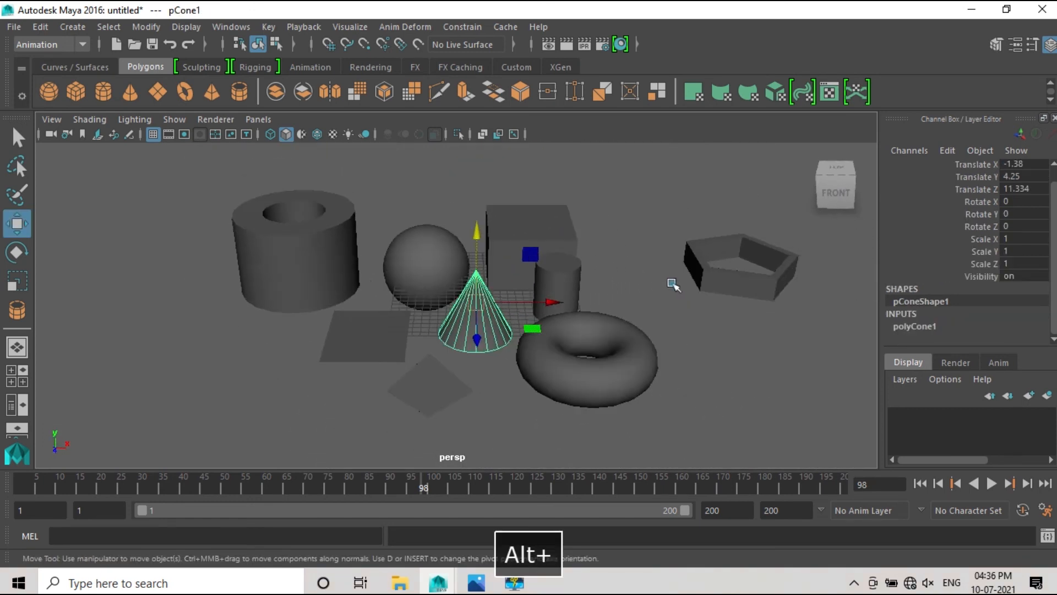
{"action": "scroll", "coordinate": [661, 306], "scroll_direction": "down", "scroll_amount": 3}
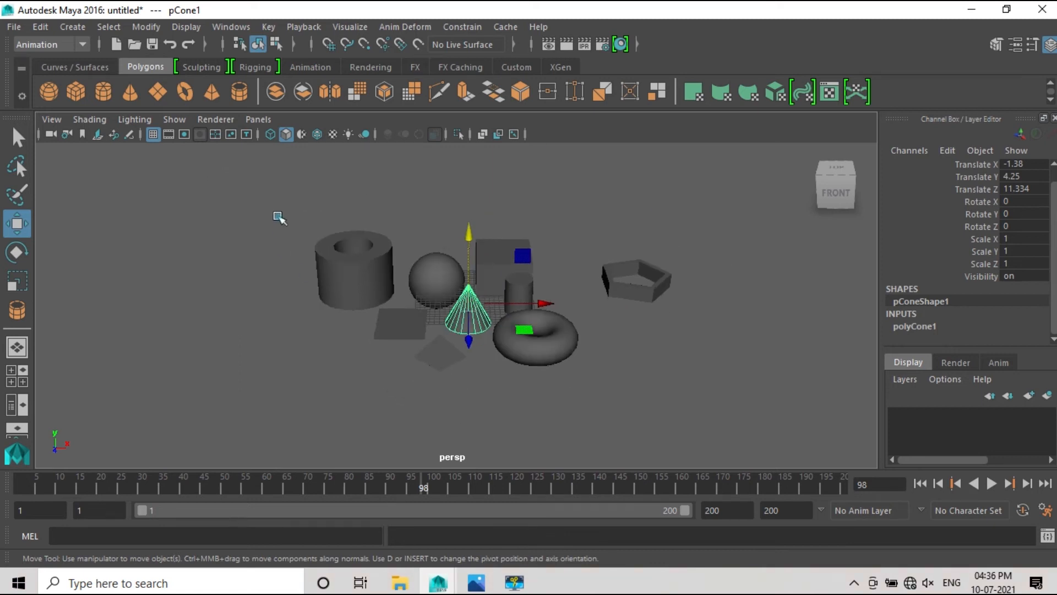
View the shapes in wireframe, return to shaded display and clear the selection
{"action": "key", "text": "4"}
{"action": "left_click", "coordinate": [637, 280]}
{"action": "key", "text": "5"}
{"action": "left_click", "coordinate": [237, 283]}
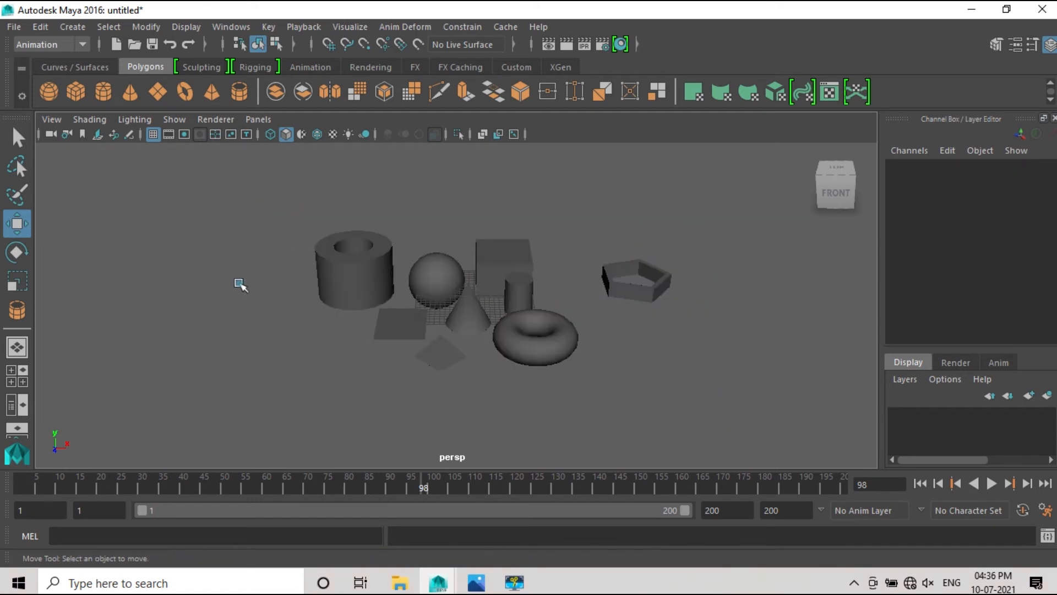
{"action": "left_click", "coordinate": [317, 260]}
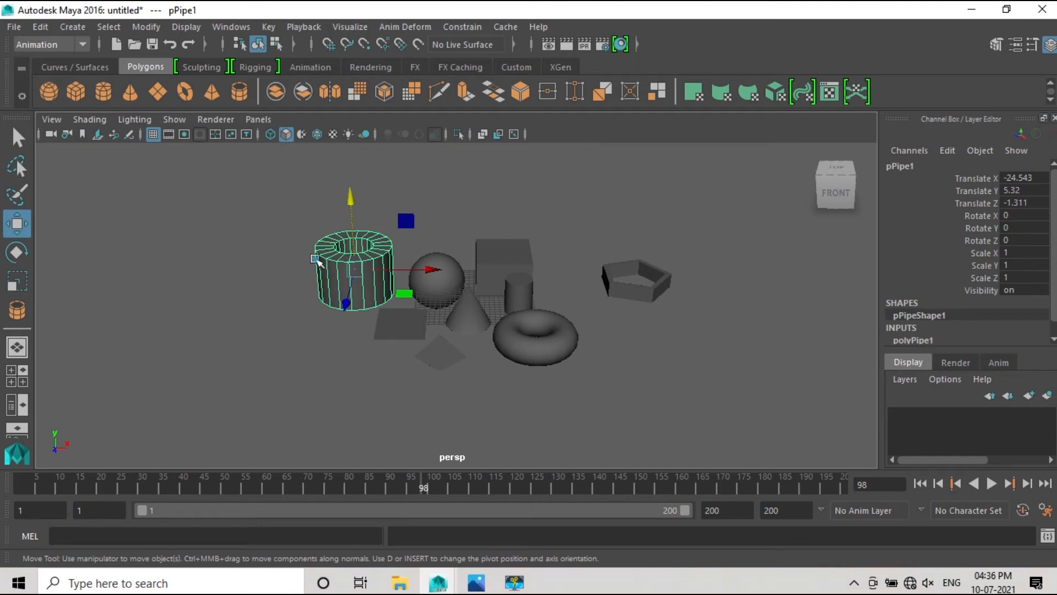
{"action": "left_click", "coordinate": [446, 276], "text": "shift"}
{"action": "left_click", "coordinate": [500, 261], "text": "shift"}
{"action": "left_click", "coordinate": [537, 333], "text": "shift"}
{"action": "left_click", "coordinate": [462, 400]}
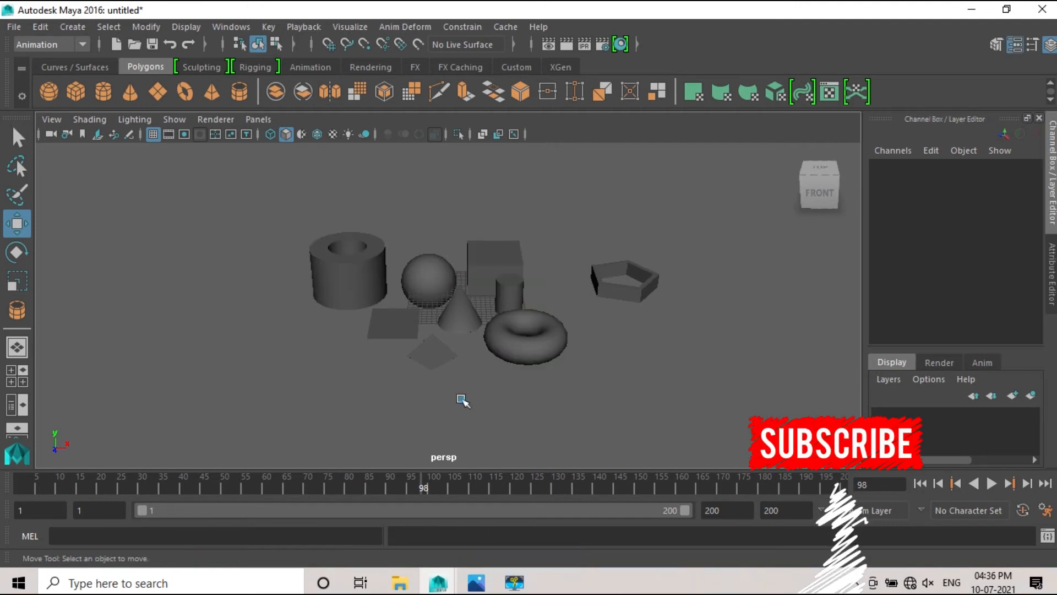
Select all the polygon primitives in the scene and delete them
{"action": "left_click_drag", "start_coordinate": [232, 172], "coordinate": [719, 438]}
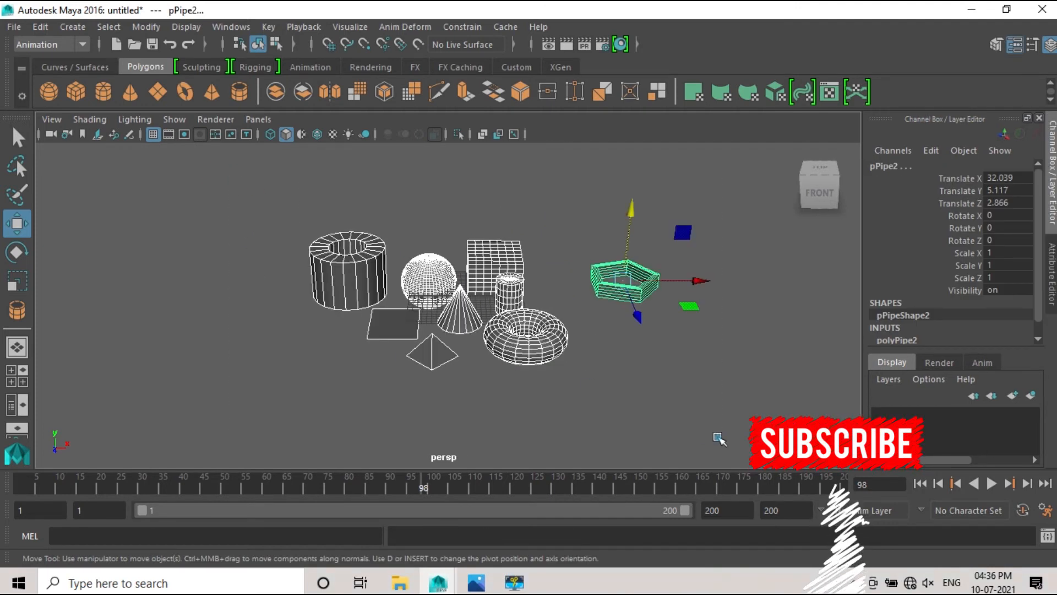
{"action": "key", "text": "Delete"}
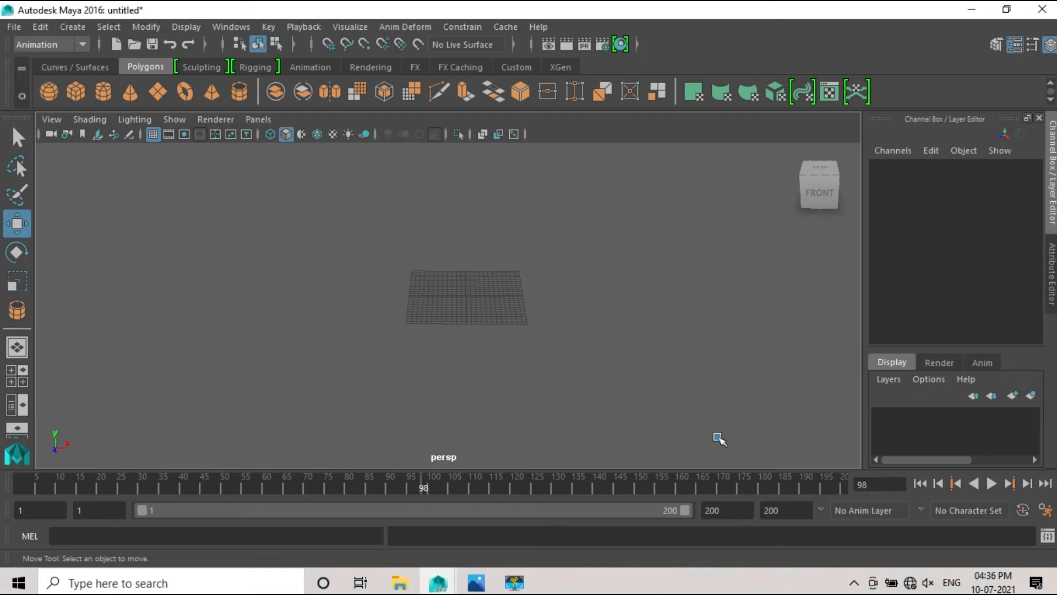
Create a small NURBS circle at the left edge of the grid
{"action": "left_click", "coordinate": [67, 70]}
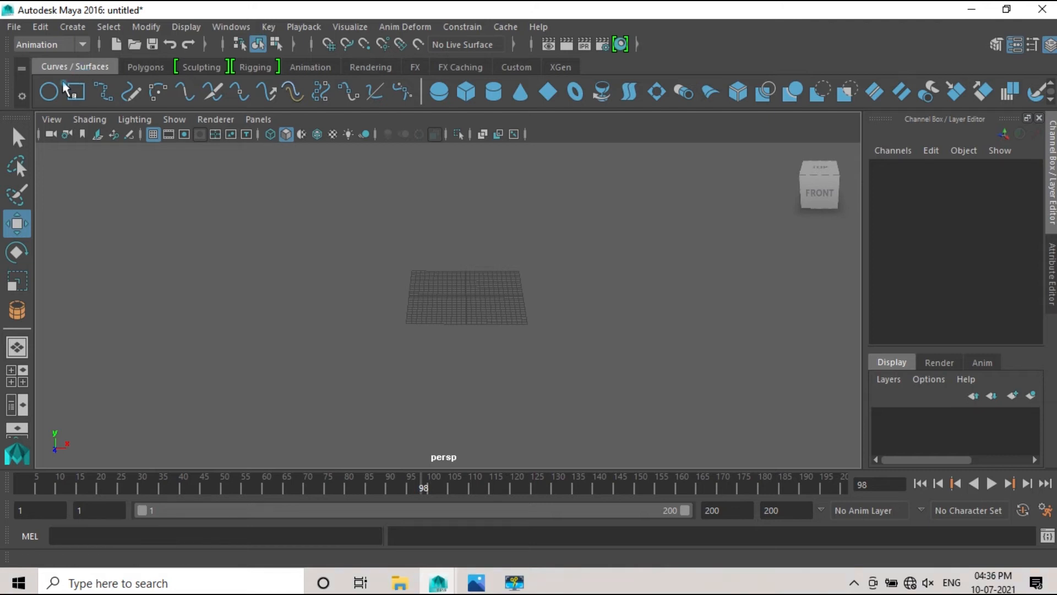
{"action": "left_click", "coordinate": [48, 91]}
{"action": "mouse_move", "coordinate": [482, 300]}
{"action": "left_mouse_down"}
{"action": "mouse_move", "coordinate": [506, 306]}
{"action": "mouse_move", "coordinate": [487, 309]}
{"action": "left_mouse_up"}
{"action": "left_click", "coordinate": [524, 332]}
{"action": "scroll", "coordinate": [389, 298], "scroll_direction": "up", "scroll_amount": 5}
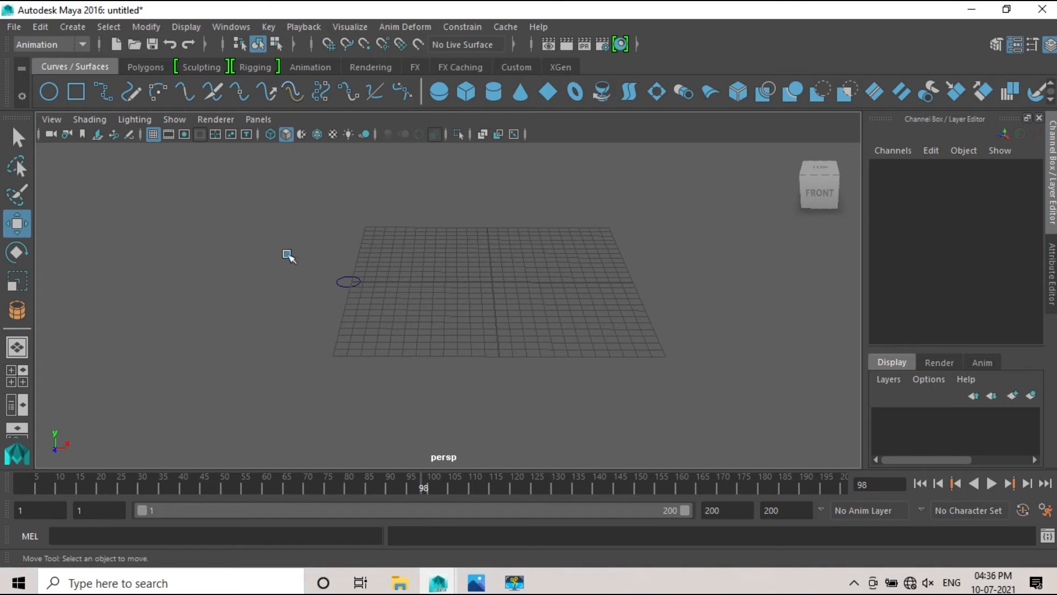
Select the small NURBS circle at the left edge of the grid and delete it
{"action": "left_click", "coordinate": [146, 67]}
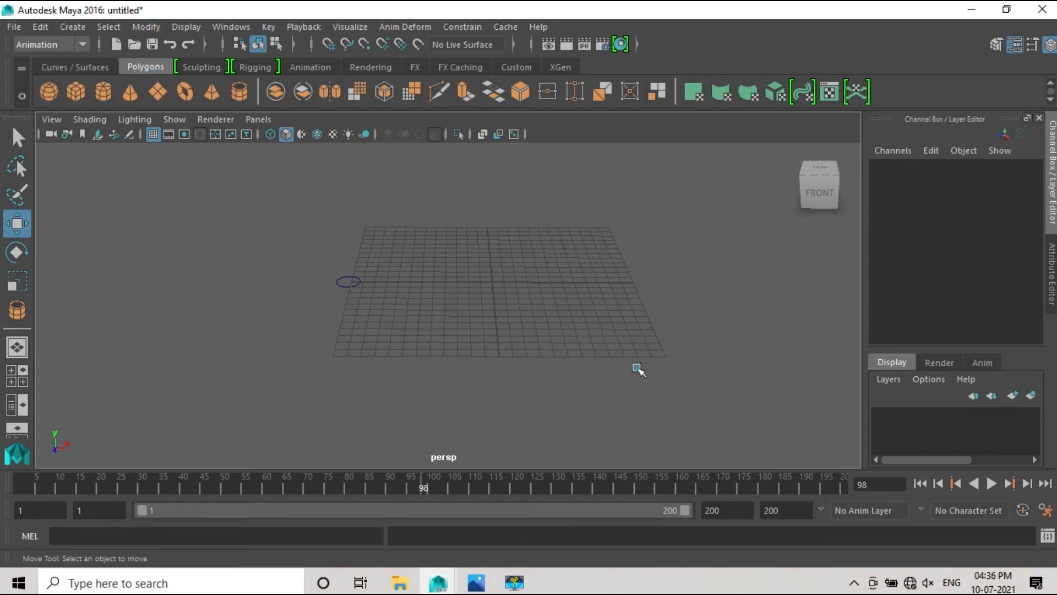
{"action": "left_click", "coordinate": [80, 67]}
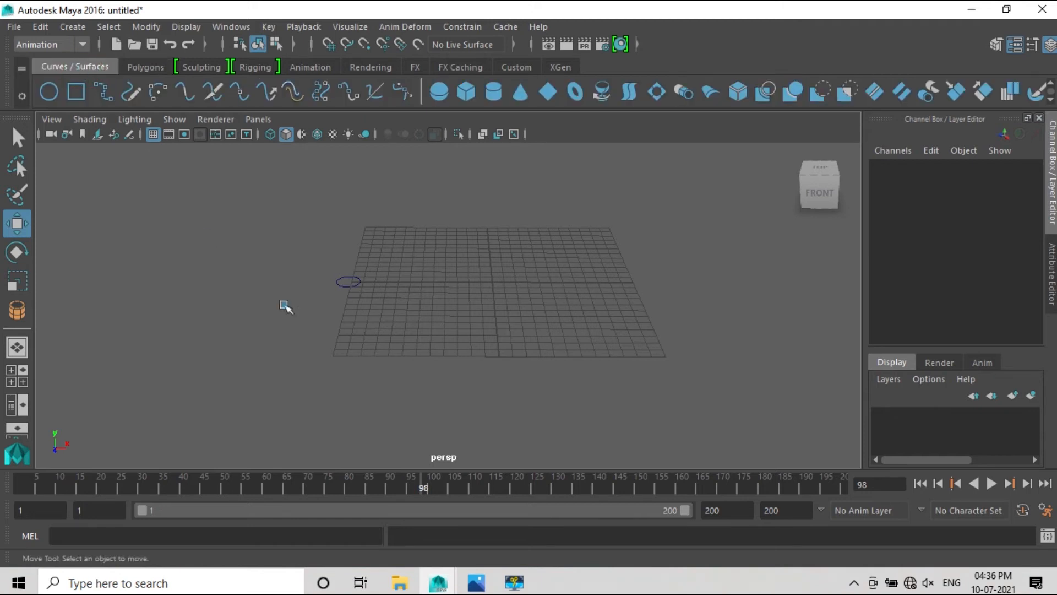
{"action": "left_click", "coordinate": [335, 275]}
{"action": "left_click", "coordinate": [343, 278]}
{"action": "key", "text": "Delete"}
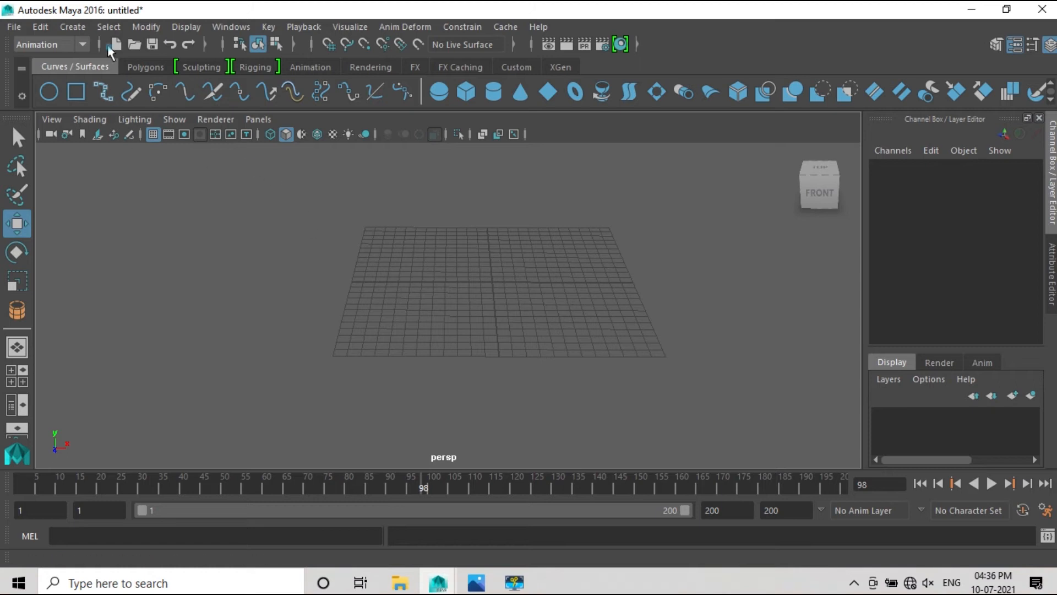
Turn on Interactive Creation for the NURBS primitives
{"action": "left_click", "coordinate": [73, 27]}
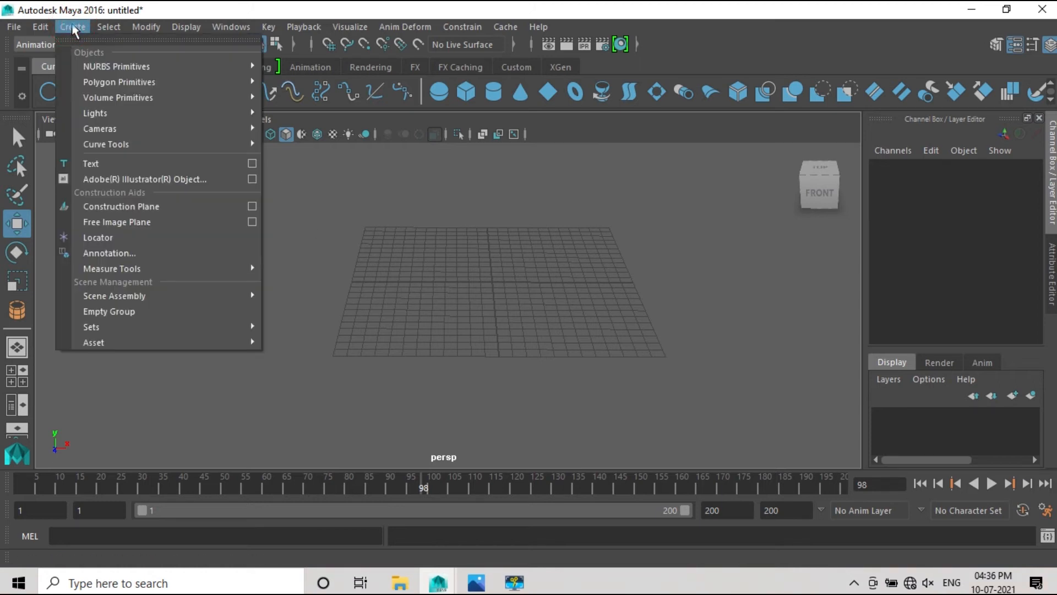
{"action": "mouse_move", "coordinate": [87, 63]}
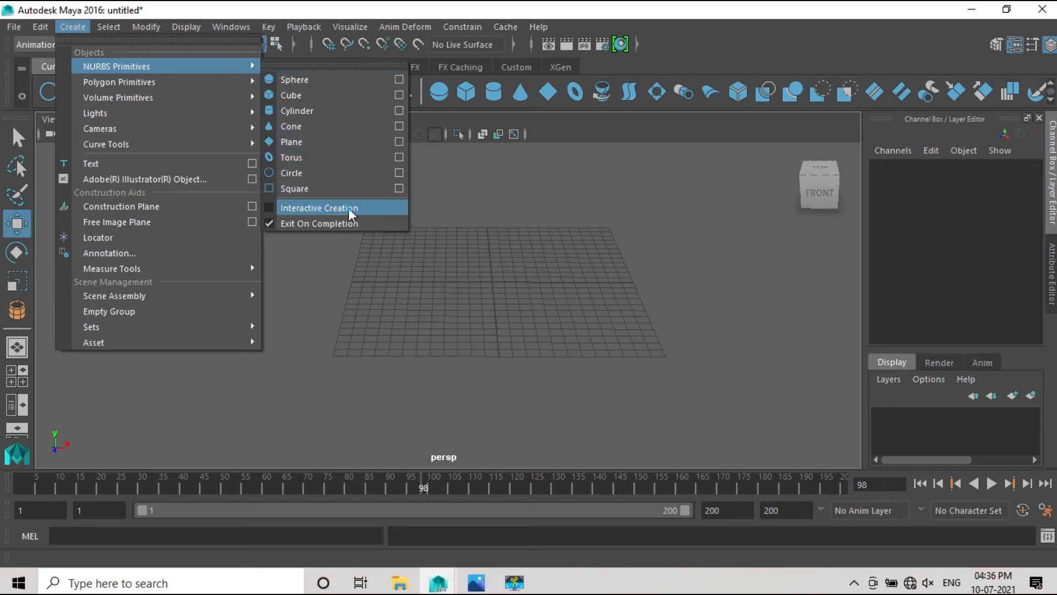
{"action": "left_click", "coordinate": [272, 208]}
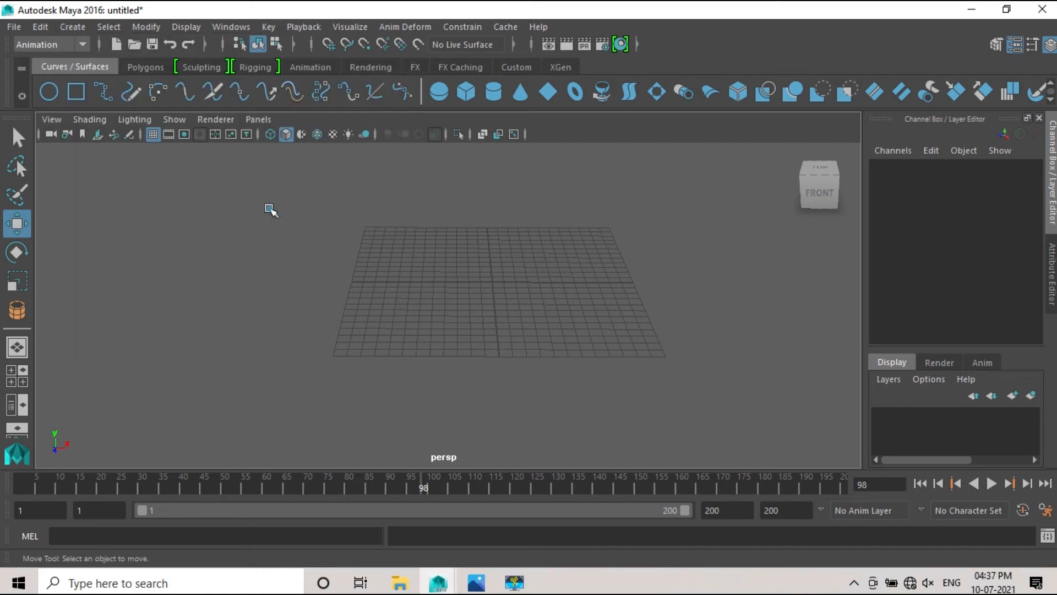
Draw a large NURBS circle around the grid's back-left corner and a smaller NURBS square at its back-right corner
{"action": "left_click", "coordinate": [49, 102]}
{"action": "left_click_drag", "start_coordinate": [381, 235], "coordinate": [506, 299]}
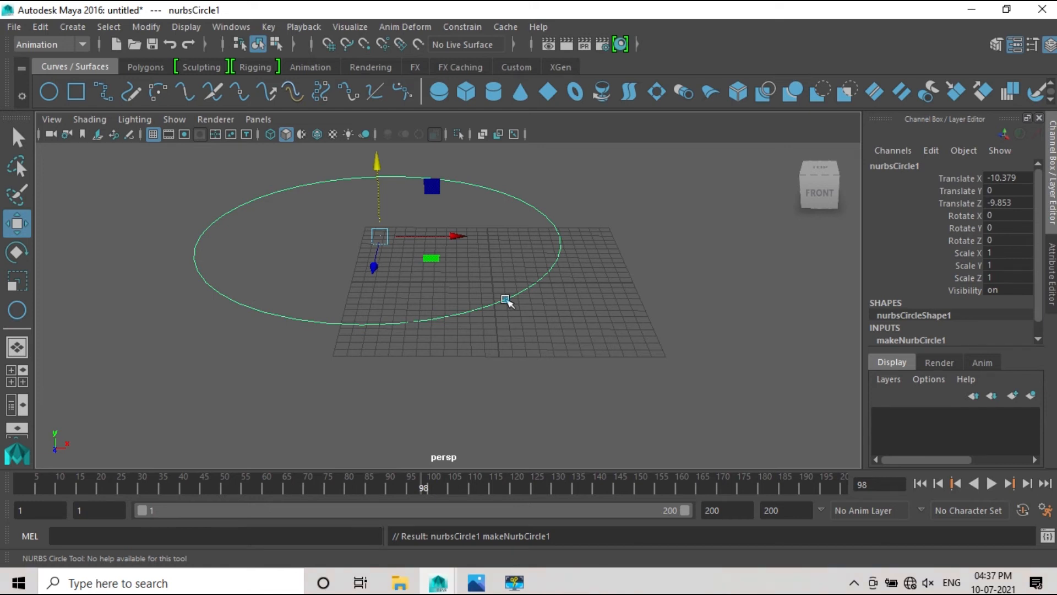
{"action": "left_click", "coordinate": [77, 95]}
{"action": "left_click_drag", "start_coordinate": [585, 224], "coordinate": [669, 268]}
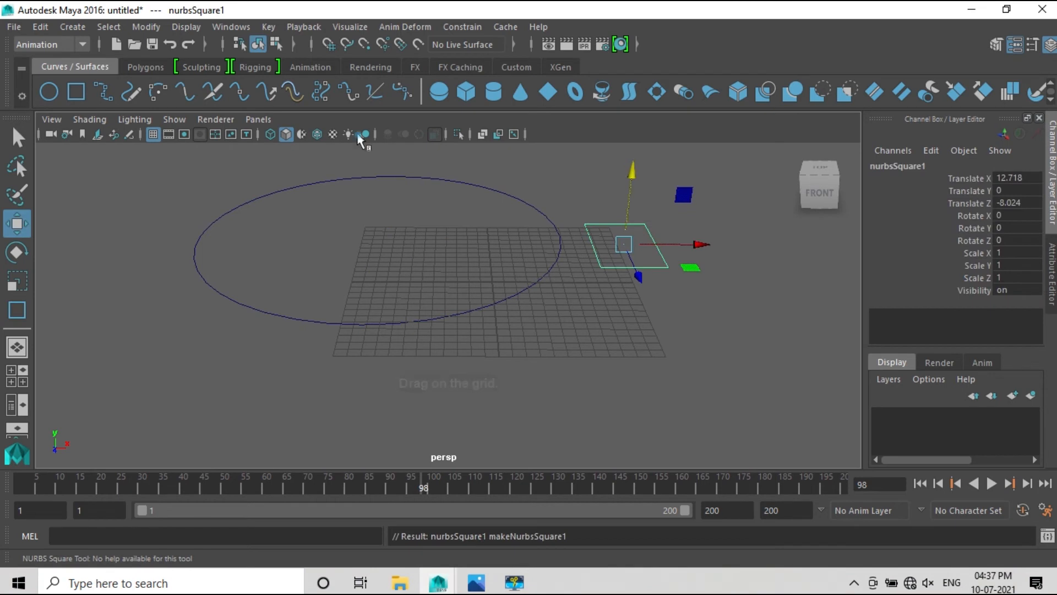
Draw a smooth four-point EP curve from the grid's front edge out past its right side, and clear the selection
{"action": "left_click", "coordinate": [105, 94]}
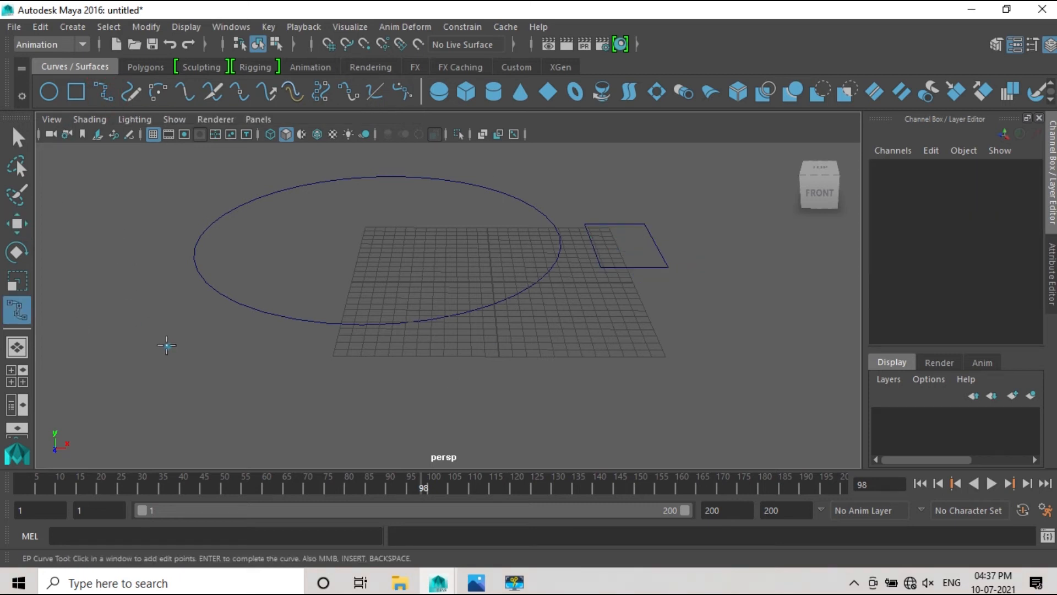
{"action": "left_click", "coordinate": [481, 359]}
{"action": "left_click", "coordinate": [569, 324]}
{"action": "left_click", "coordinate": [719, 345]}
{"action": "left_click", "coordinate": [764, 255]}
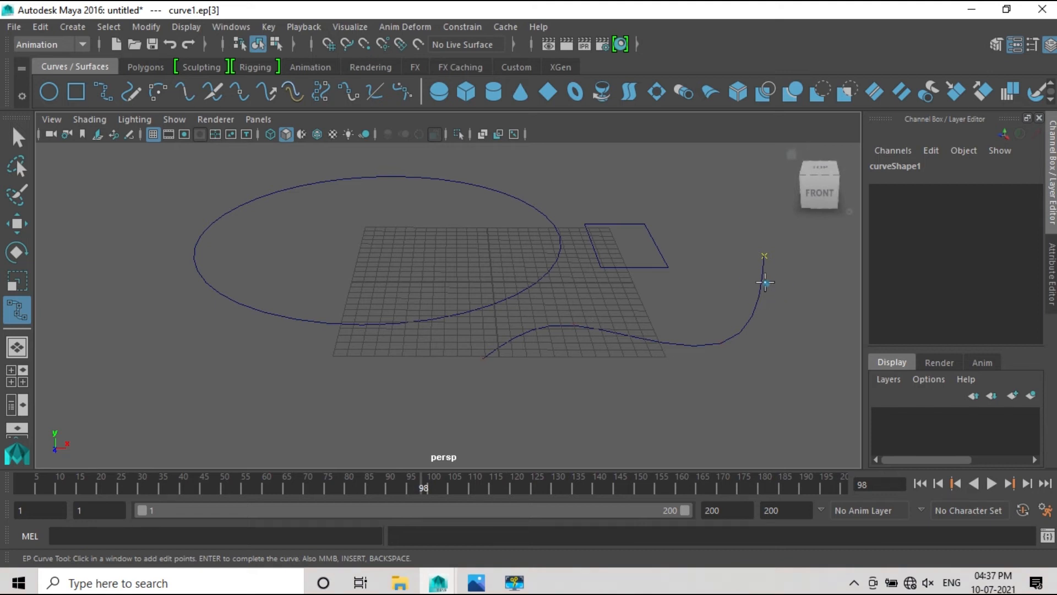
{"action": "key", "text": "Return"}
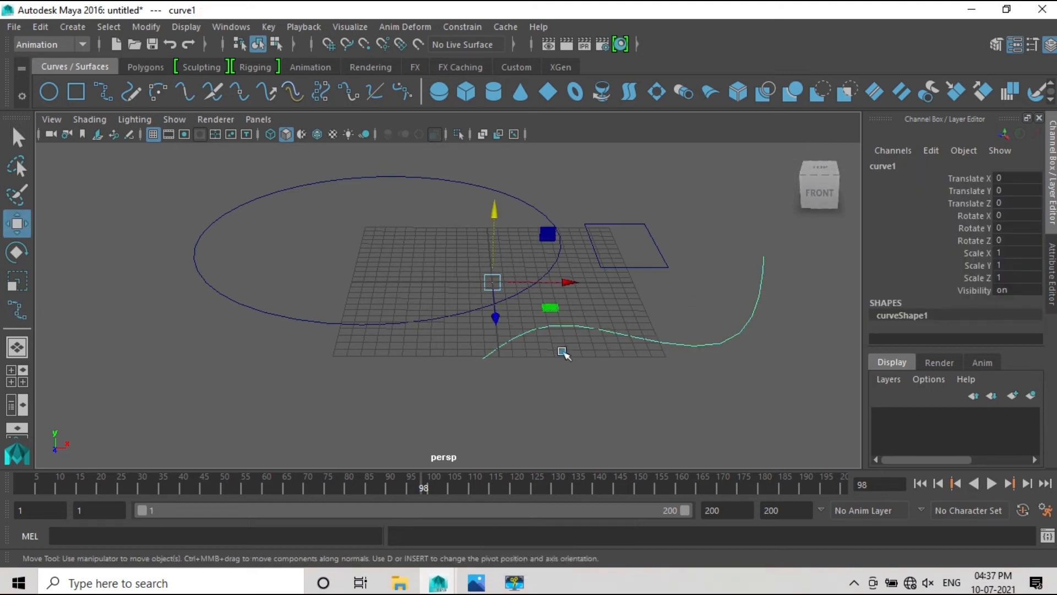
{"action": "left_click", "coordinate": [562, 352]}
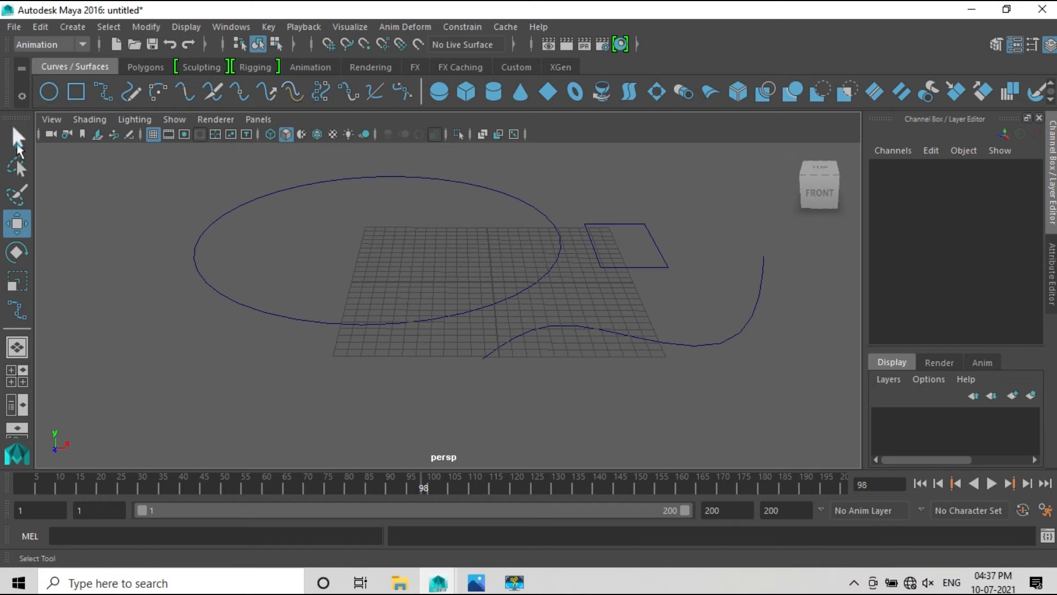
Show the EP Curve Tool's settings at full width and set the curve degree to 1 Linear
{"action": "double_click", "coordinate": [22, 314]}
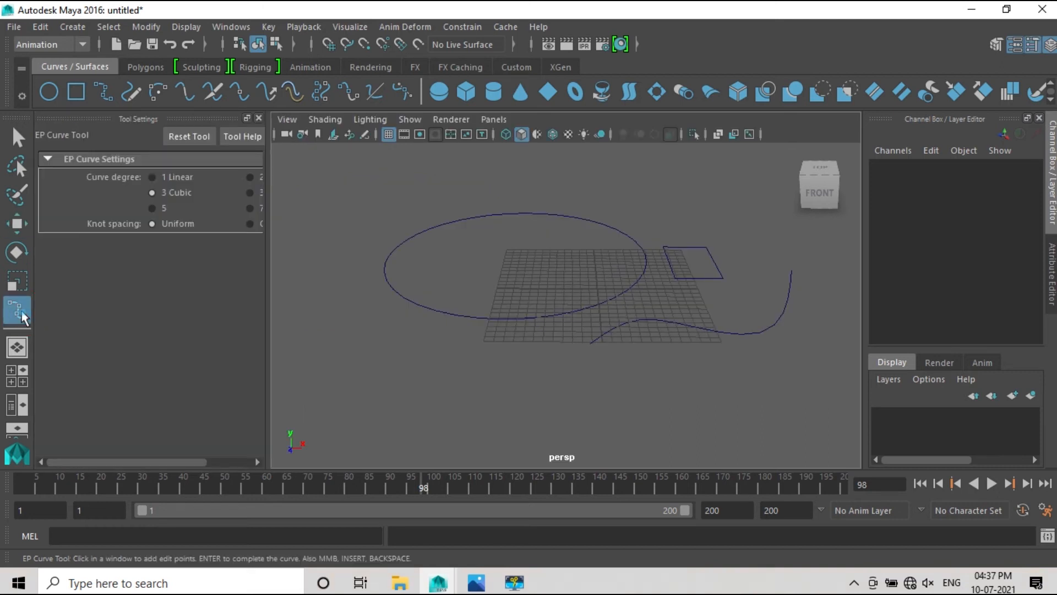
{"action": "left_click_drag", "start_coordinate": [269, 200], "coordinate": [333, 208]}
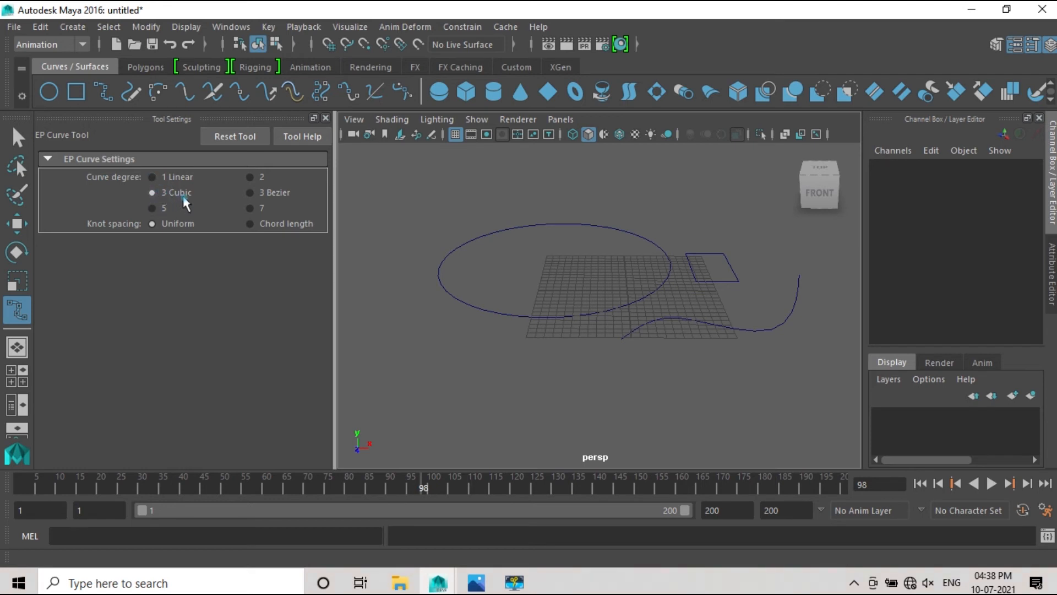
{"action": "left_click", "coordinate": [156, 180]}
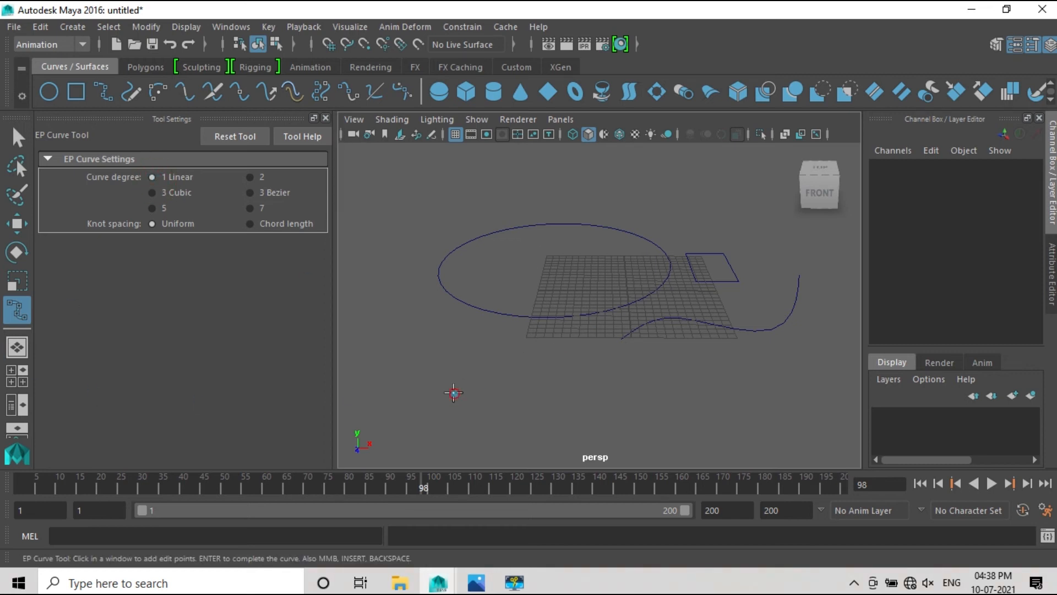
Draw a long zigzag EP curve of straight segments in front of the grid and complete it
{"action": "left_click", "coordinate": [454, 393]}
{"action": "left_click", "coordinate": [465, 325]}
{"action": "left_click", "coordinate": [570, 375]}
{"action": "left_click", "coordinate": [739, 417]}
{"action": "left_click", "coordinate": [782, 348]}
{"action": "left_click", "coordinate": [608, 353]}
{"action": "left_click", "coordinate": [556, 336]}
{"action": "left_click", "coordinate": [474, 319]}
{"action": "left_click", "coordinate": [431, 316]}
{"action": "left_click", "coordinate": [433, 427]}
{"action": "left_click", "coordinate": [516, 427]}
{"action": "left_click", "coordinate": [529, 413]}
{"action": "left_click", "coordinate": [589, 392]}
{"action": "left_click", "coordinate": [620, 427]}
{"action": "left_click", "coordinate": [485, 266]}
{"action": "middle_click_drag", "start_coordinate": [537, 253], "coordinate": [711, 442]}
{"action": "left_click", "coordinate": [711, 442]}
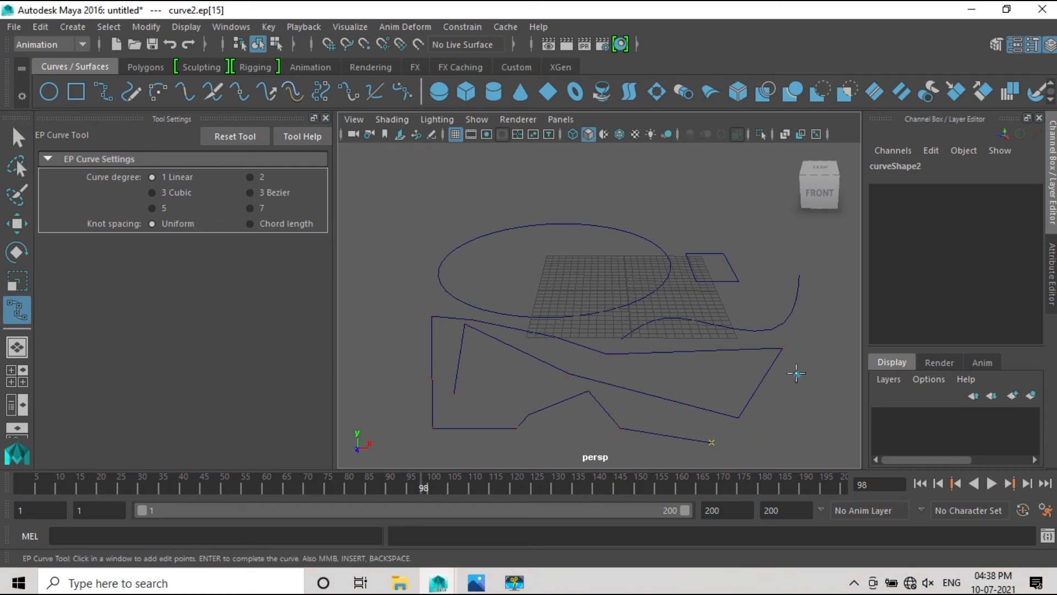
{"action": "left_click", "coordinate": [793, 354]}
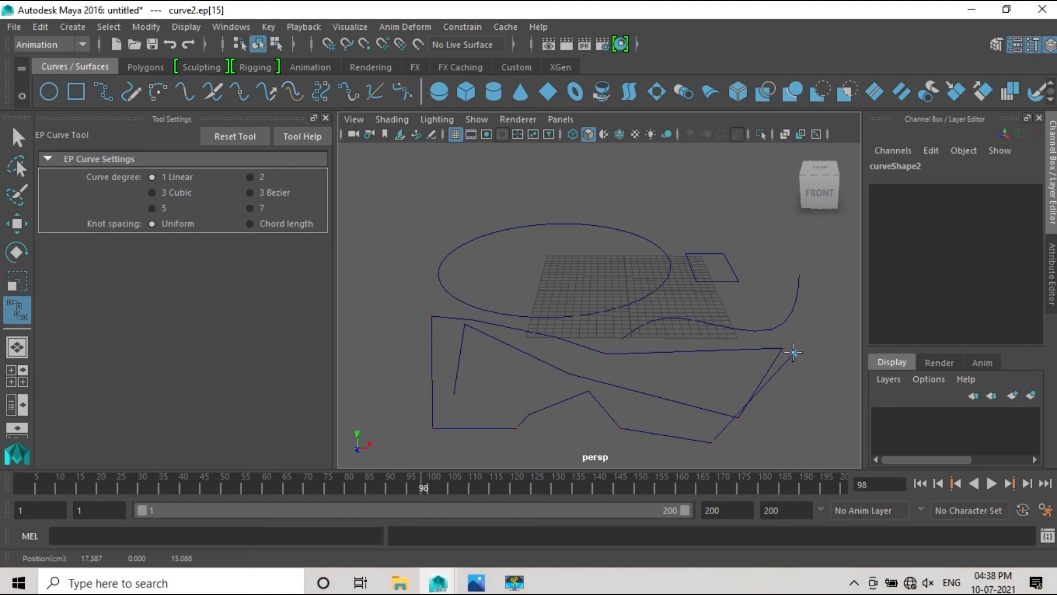
{"action": "left_click_drag", "start_coordinate": [793, 353], "coordinate": [751, 435]}
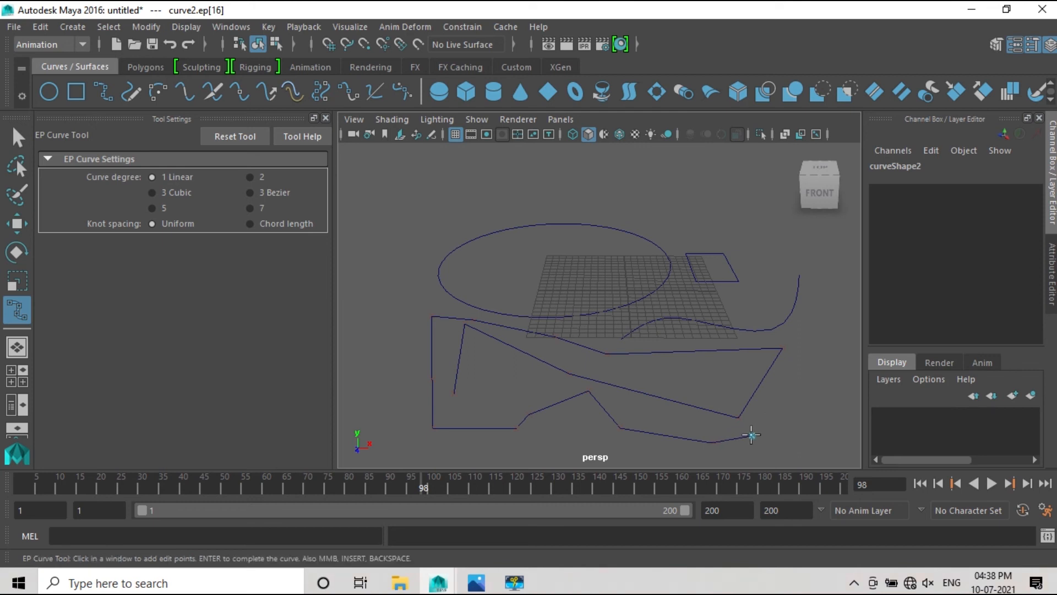
{"action": "key", "text": "Return"}
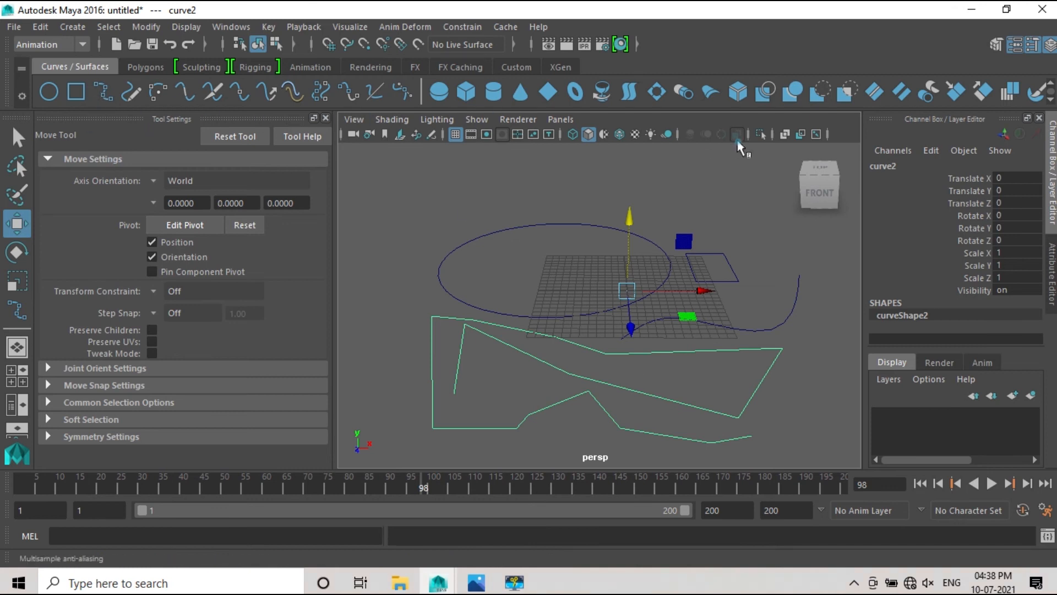
Draw a large, nearly closed freehand outline around the existing curves with the Pencil Curve tool at degree 3
{"action": "scroll", "coordinate": [622, 352], "scroll_direction": "down", "scroll_amount": 3}
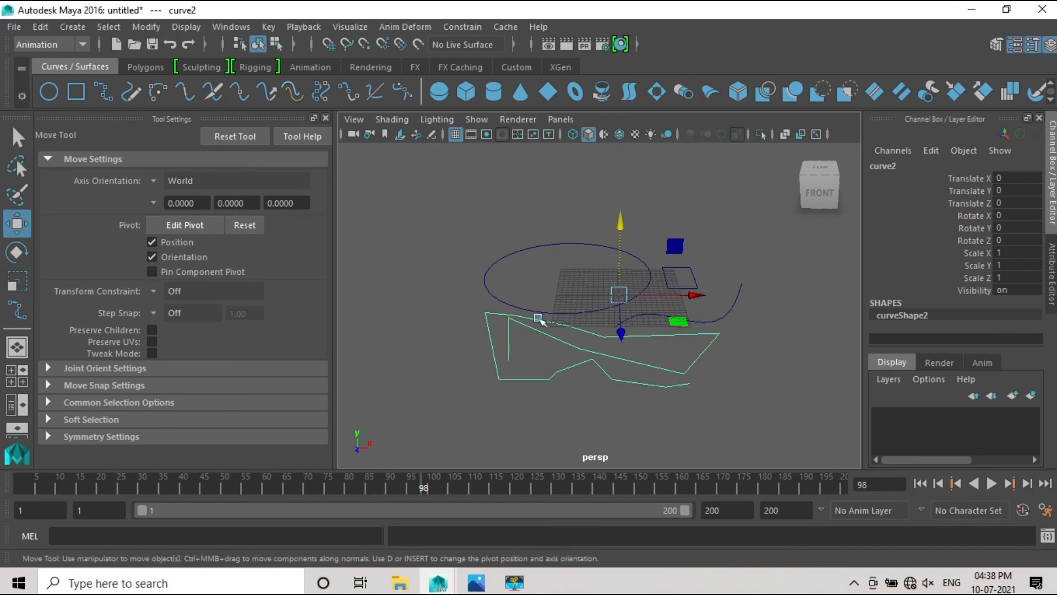
{"action": "left_click", "coordinate": [130, 94]}
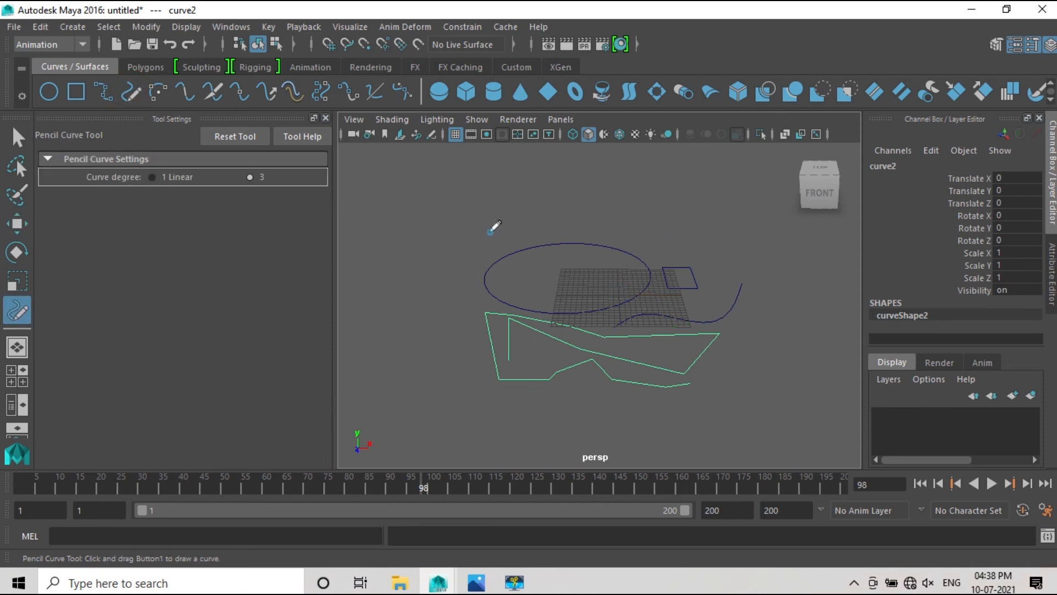
{"action": "mouse_move", "coordinate": [492, 225]}
{"action": "left_mouse_down"}
{"action": "mouse_move", "coordinate": [458, 254]}
{"action": "mouse_move", "coordinate": [445, 399]}
{"action": "mouse_move", "coordinate": [392, 193]}
{"action": "mouse_move", "coordinate": [581, 175]}
{"action": "mouse_move", "coordinate": [832, 305]}
{"action": "mouse_move", "coordinate": [605, 235]}
{"action": "mouse_move", "coordinate": [494, 232]}
{"action": "left_mouse_up"}
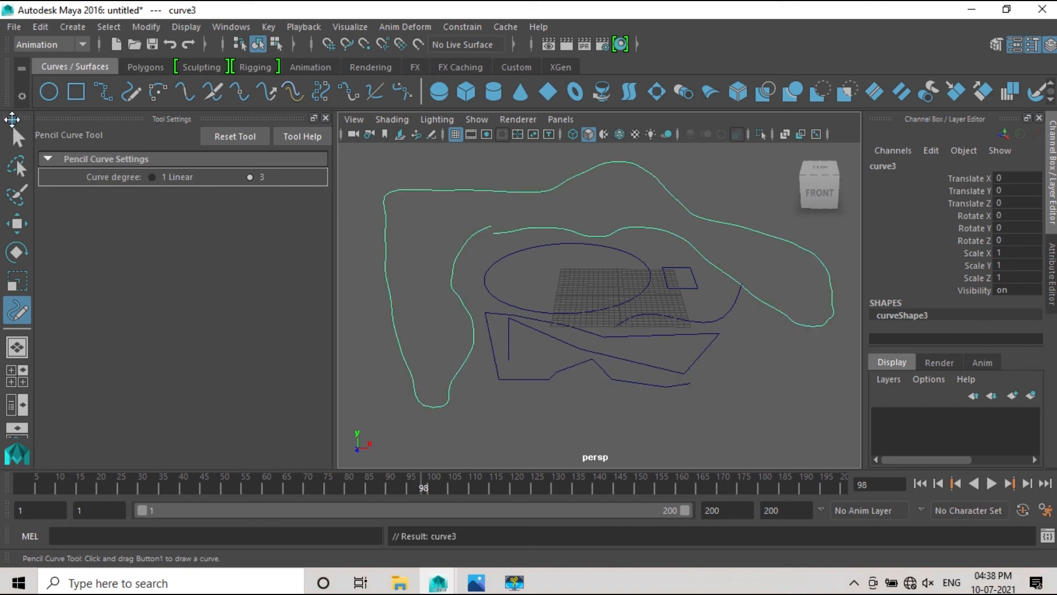
Delete all the curves in the scene and close the tool settings
{"action": "left_click", "coordinate": [18, 138]}
{"action": "left_click_drag", "start_coordinate": [490, 160], "coordinate": [737, 406]}
{"action": "key", "text": "Delete"}
{"action": "scroll", "coordinate": [696, 278], "scroll_direction": "up", "scroll_amount": 8}
{"action": "scroll", "coordinate": [697, 278], "scroll_direction": "down", "scroll_amount": 12}
{"action": "scroll", "coordinate": [642, 314], "scroll_direction": "down", "scroll_amount": 3}
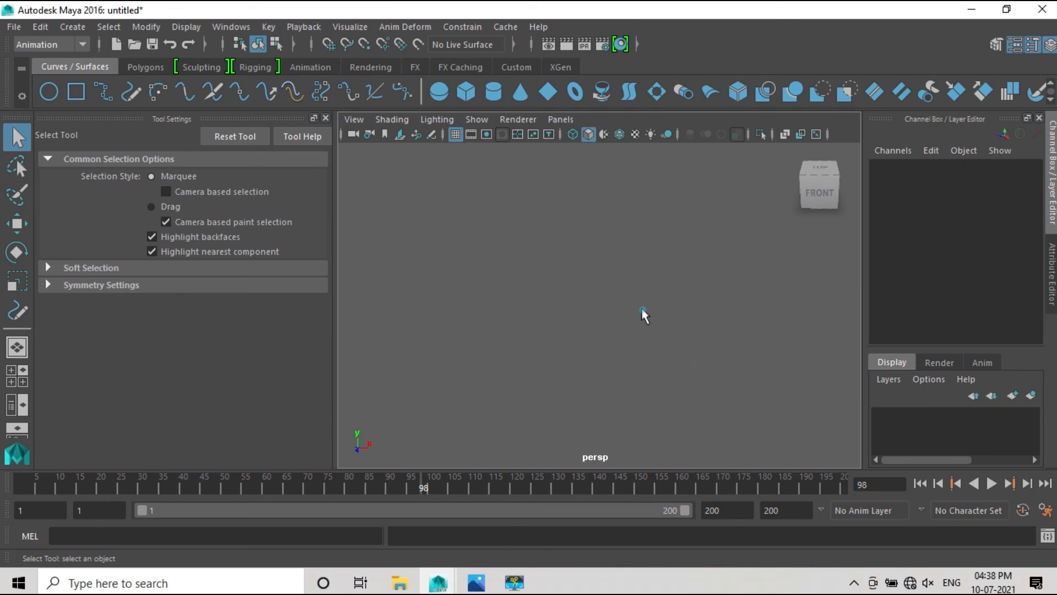
{"action": "scroll", "coordinate": [643, 315], "scroll_direction": "up", "scroll_amount": 12}
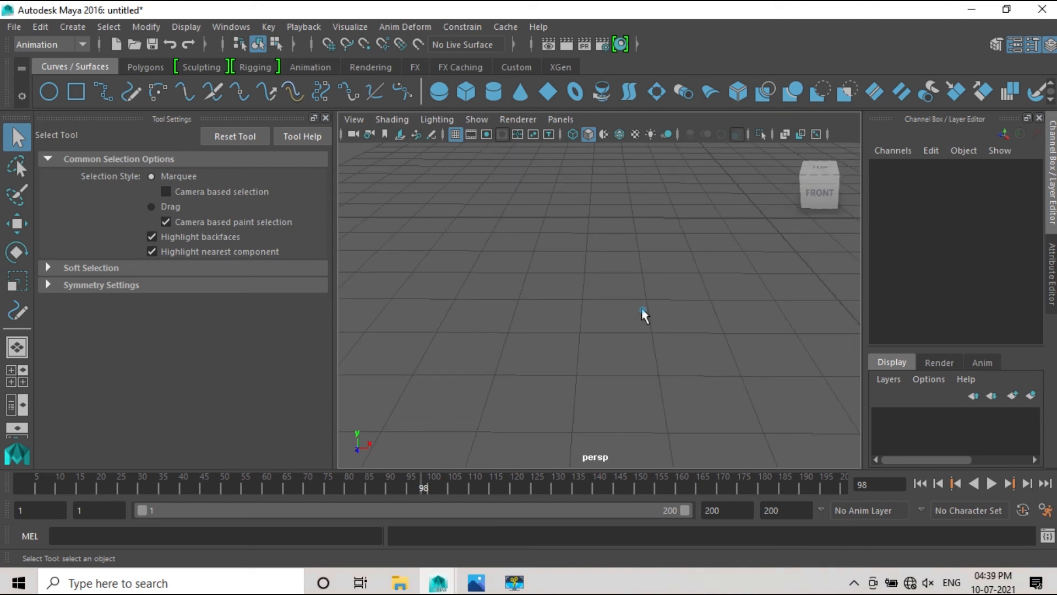
{"action": "key", "text": "f"}
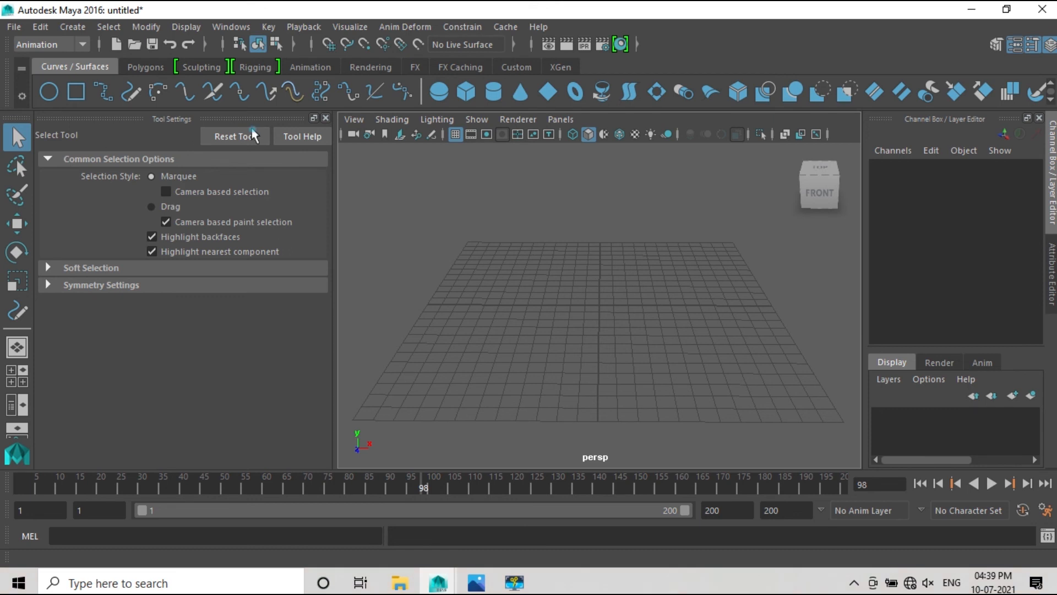
{"action": "left_click", "coordinate": [326, 118]}
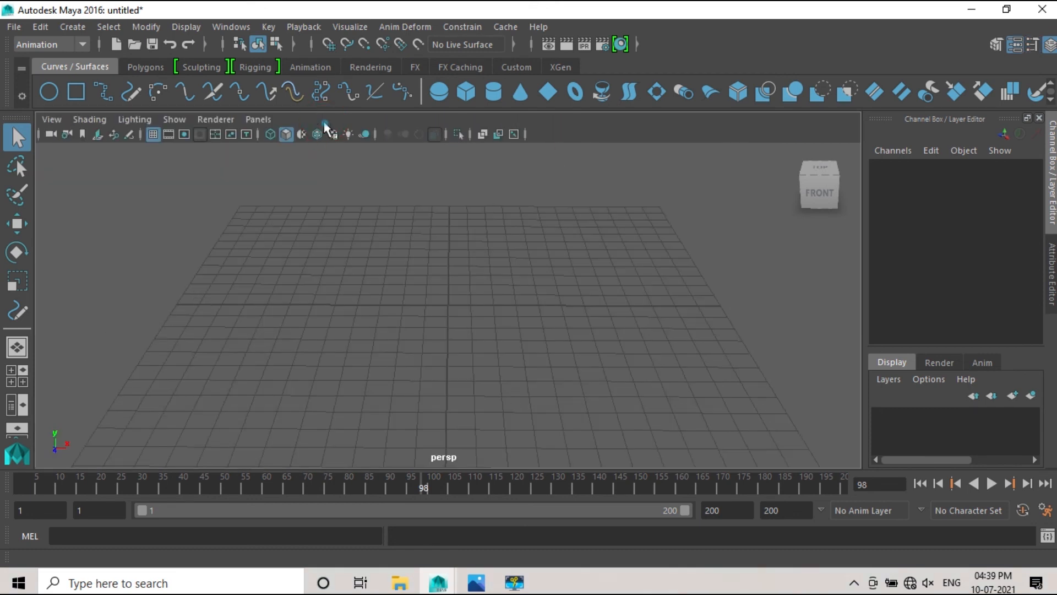
Create a large NURBS sphere at the centre of the grid
{"action": "left_click", "coordinate": [444, 91]}
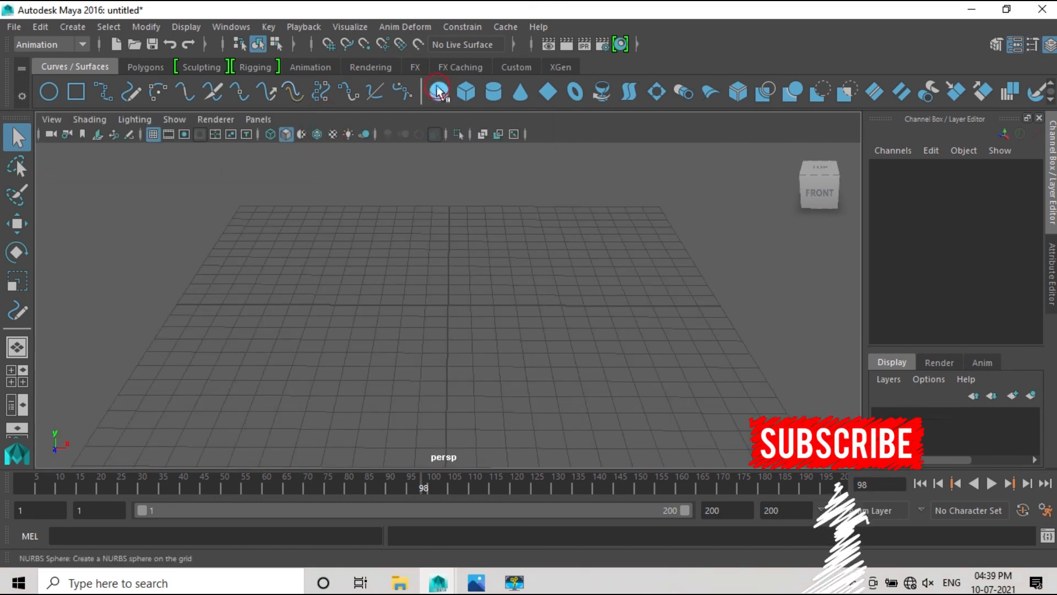
{"action": "scroll", "coordinate": [481, 319], "scroll_direction": "down", "scroll_amount": 2}
{"action": "left_click_drag", "start_coordinate": [445, 311], "coordinate": [581, 288]}
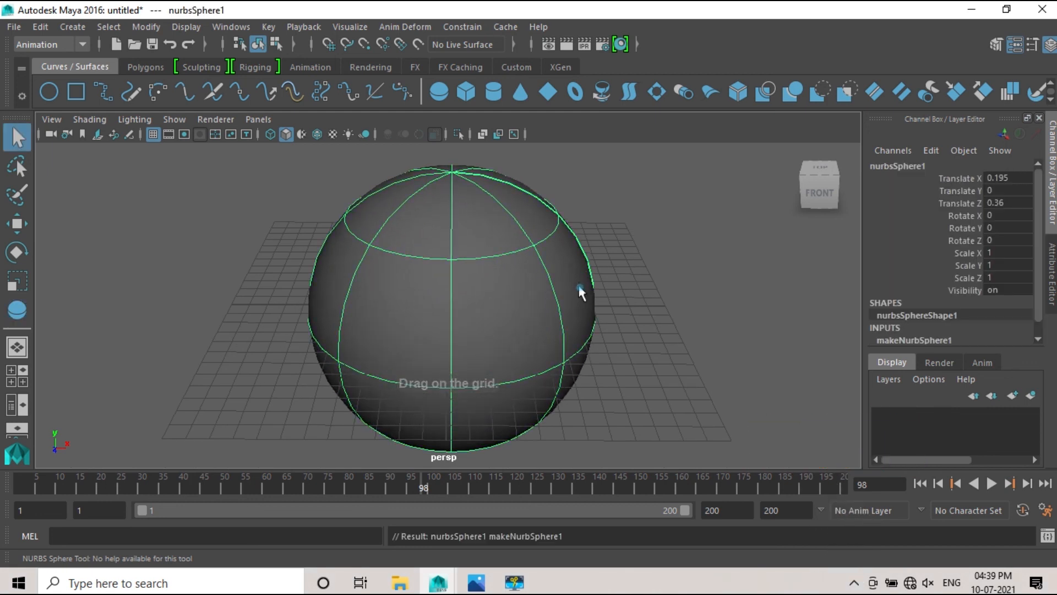
Create a NURBS cube to the left of the sphere, setting its base and height interactively
{"action": "left_click", "coordinate": [466, 90]}
{"action": "left_click_drag", "start_coordinate": [110, 284], "coordinate": [223, 392]}
{"action": "left_click_drag", "start_coordinate": [208, 302], "coordinate": [186, 167]}
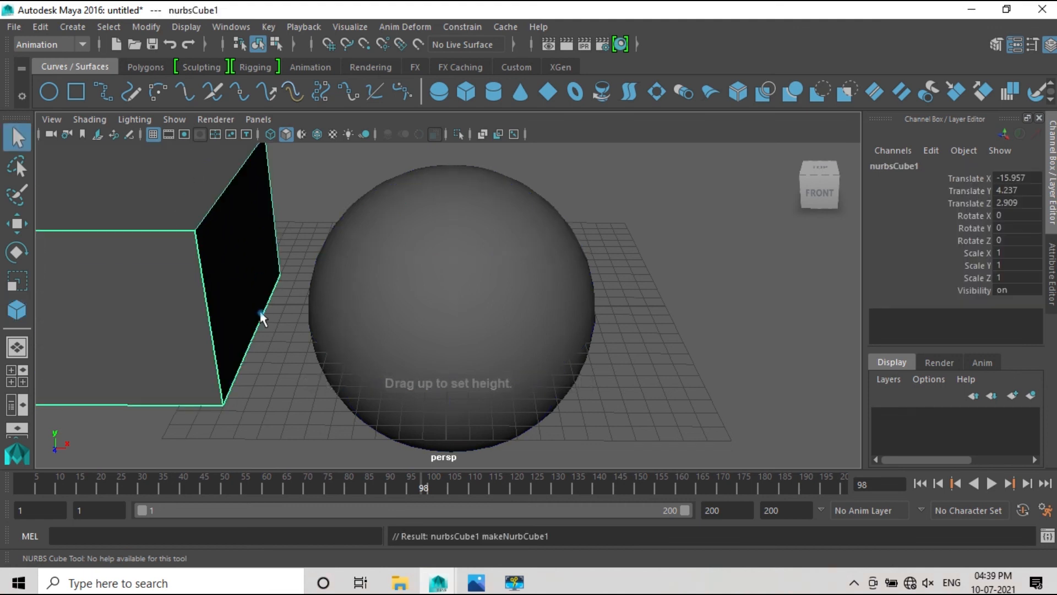
{"action": "scroll", "coordinate": [259, 313], "scroll_direction": "down", "scroll_amount": 3}
Select the NURBS sphere to inspect its surface lines, clear the selection and bring up the polygon modelling tools
{"action": "left_click", "coordinate": [498, 155]}
{"action": "left_click", "coordinate": [442, 287]}
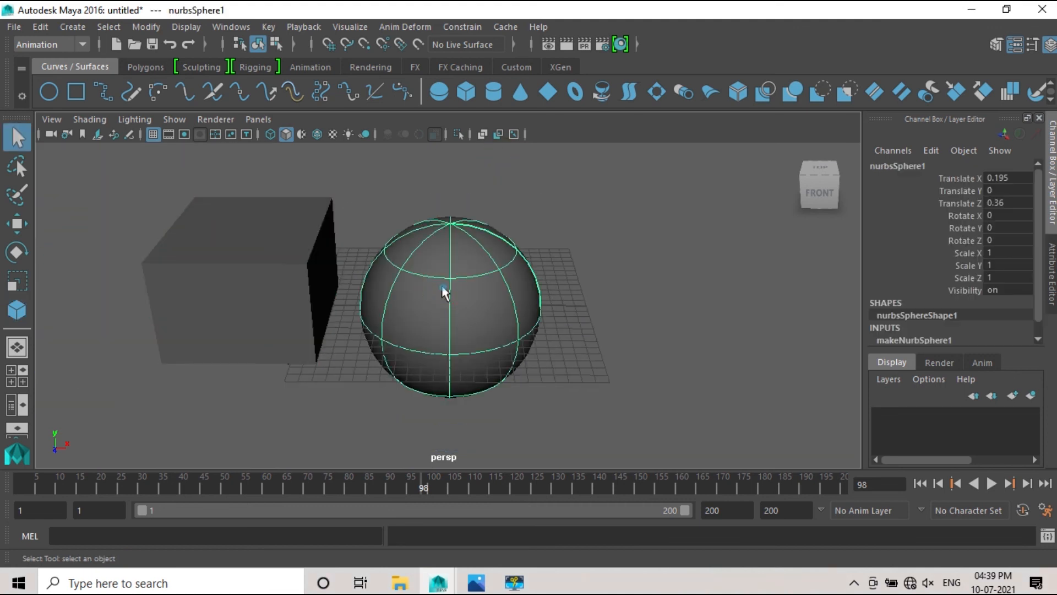
{"action": "left_click", "coordinate": [601, 207]}
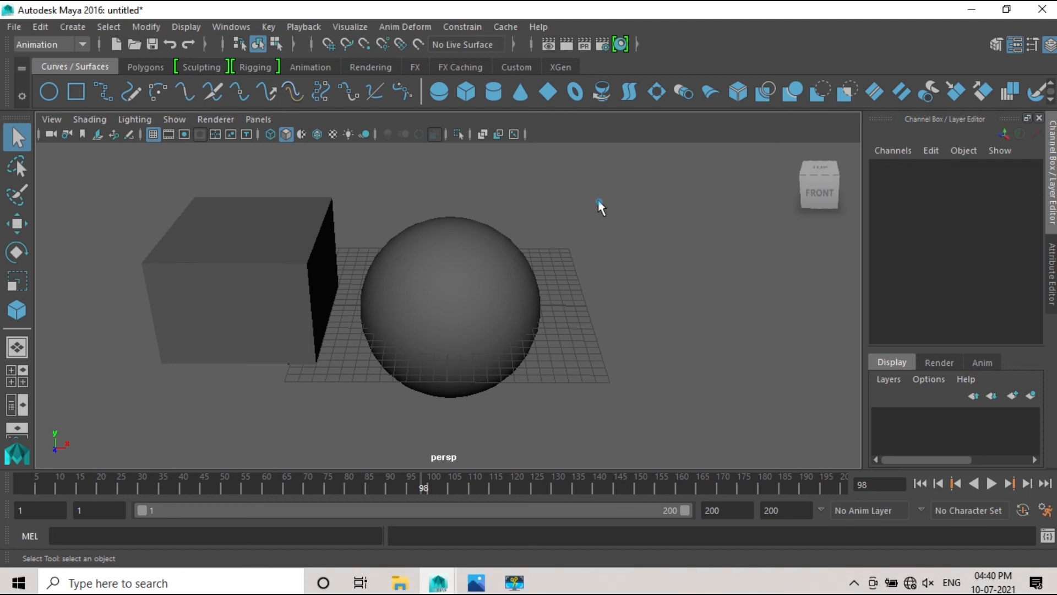
{"action": "left_click", "coordinate": [144, 68]}
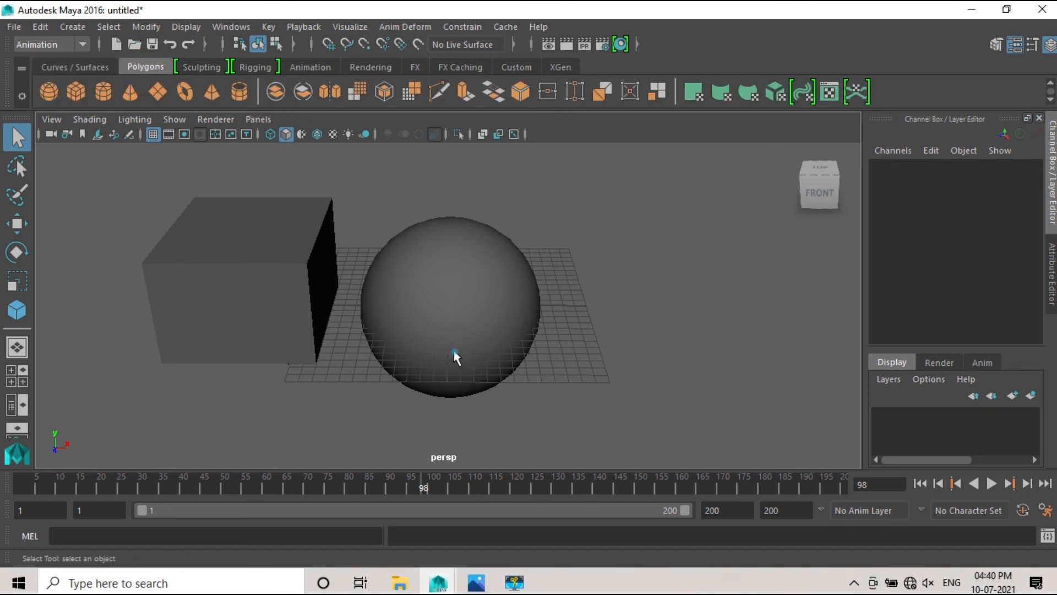